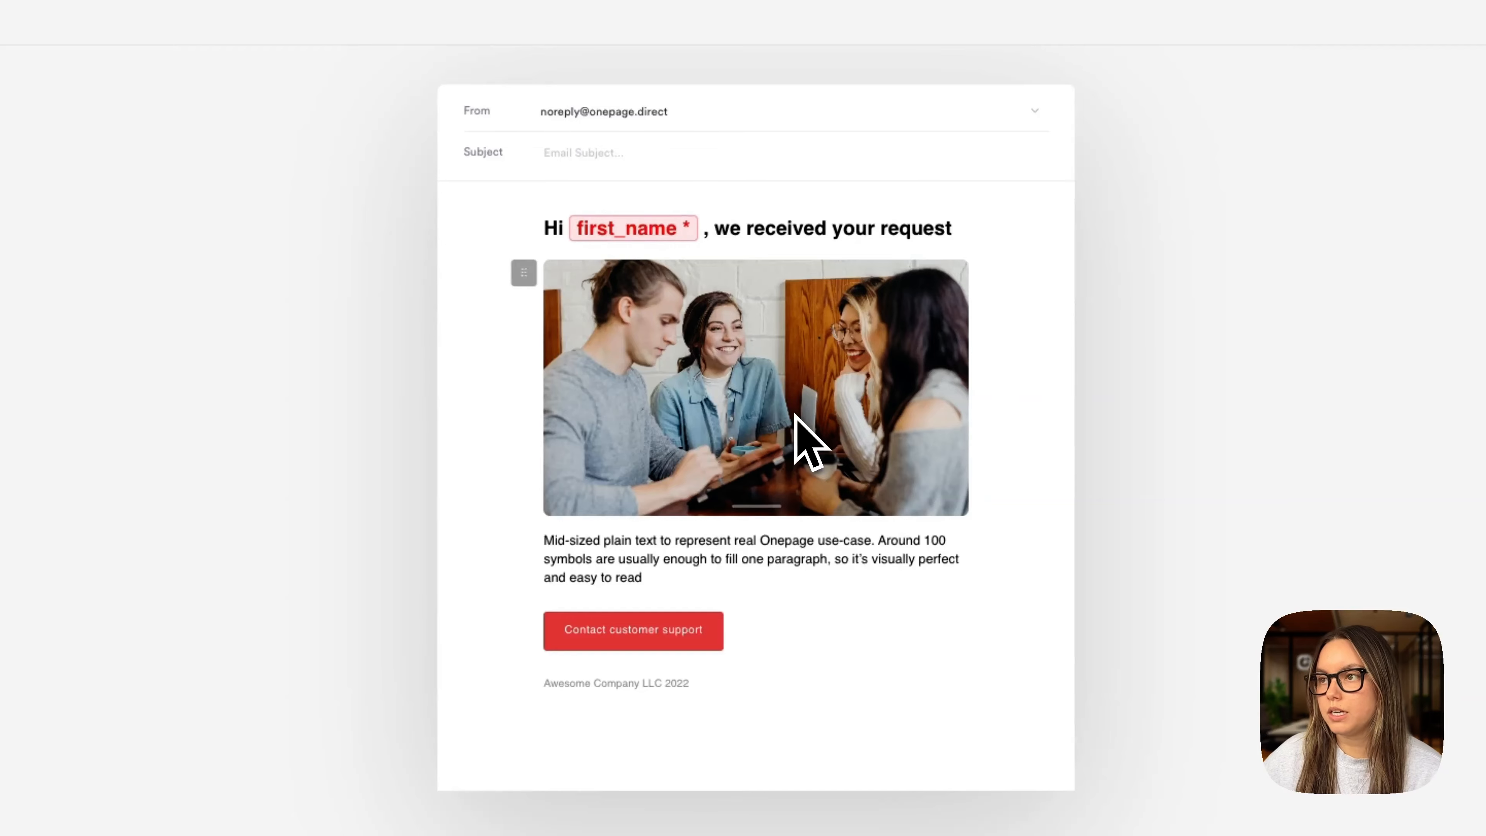
- Select the 'Contact customer support' button in the autoresponder email to edit its settings
left_click(625, 624)
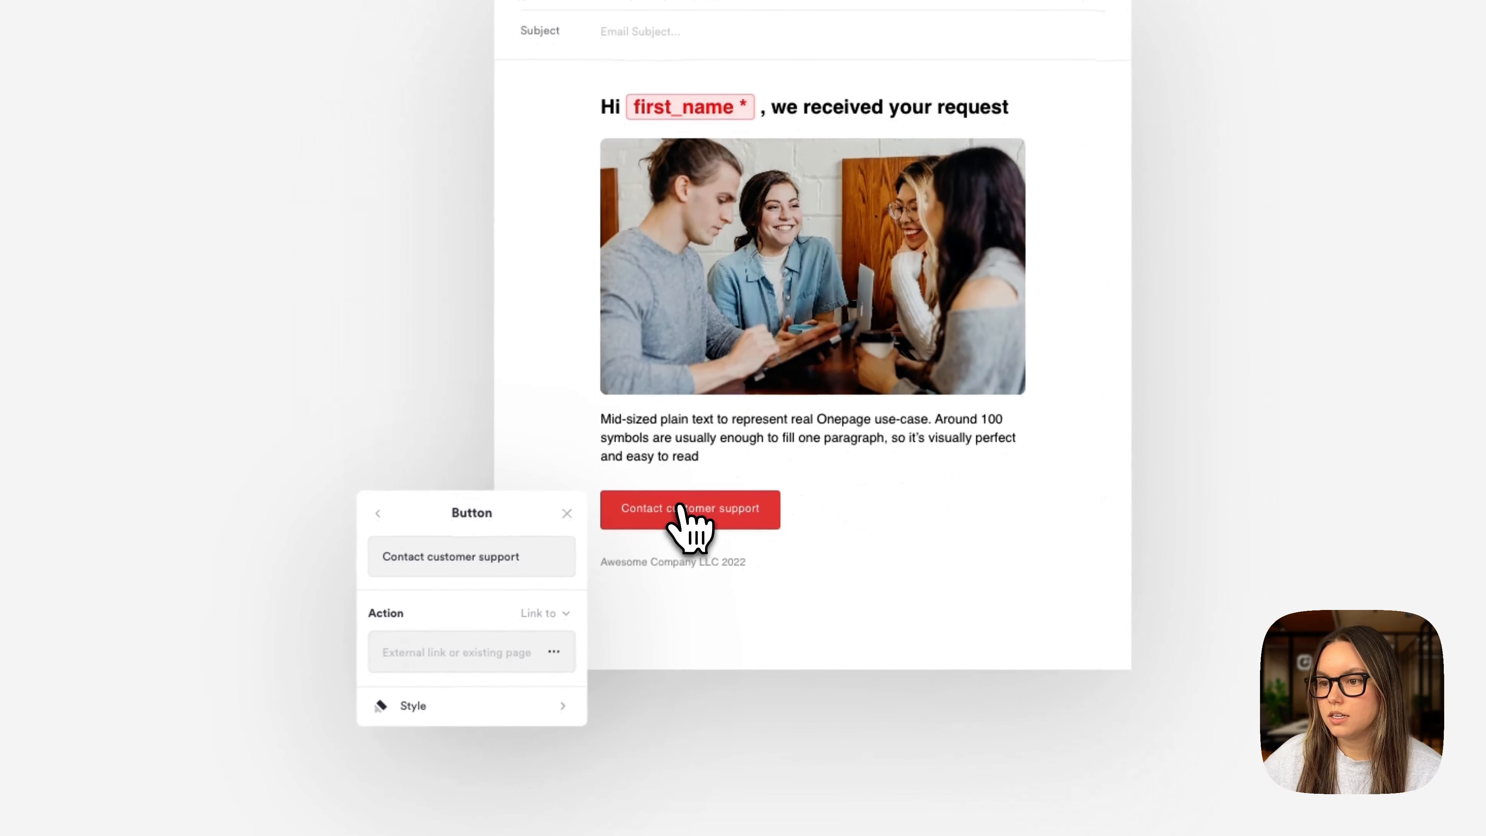
- Set the button's action to Download file with the black-and-white minimalist file attached
left_click(565, 615)
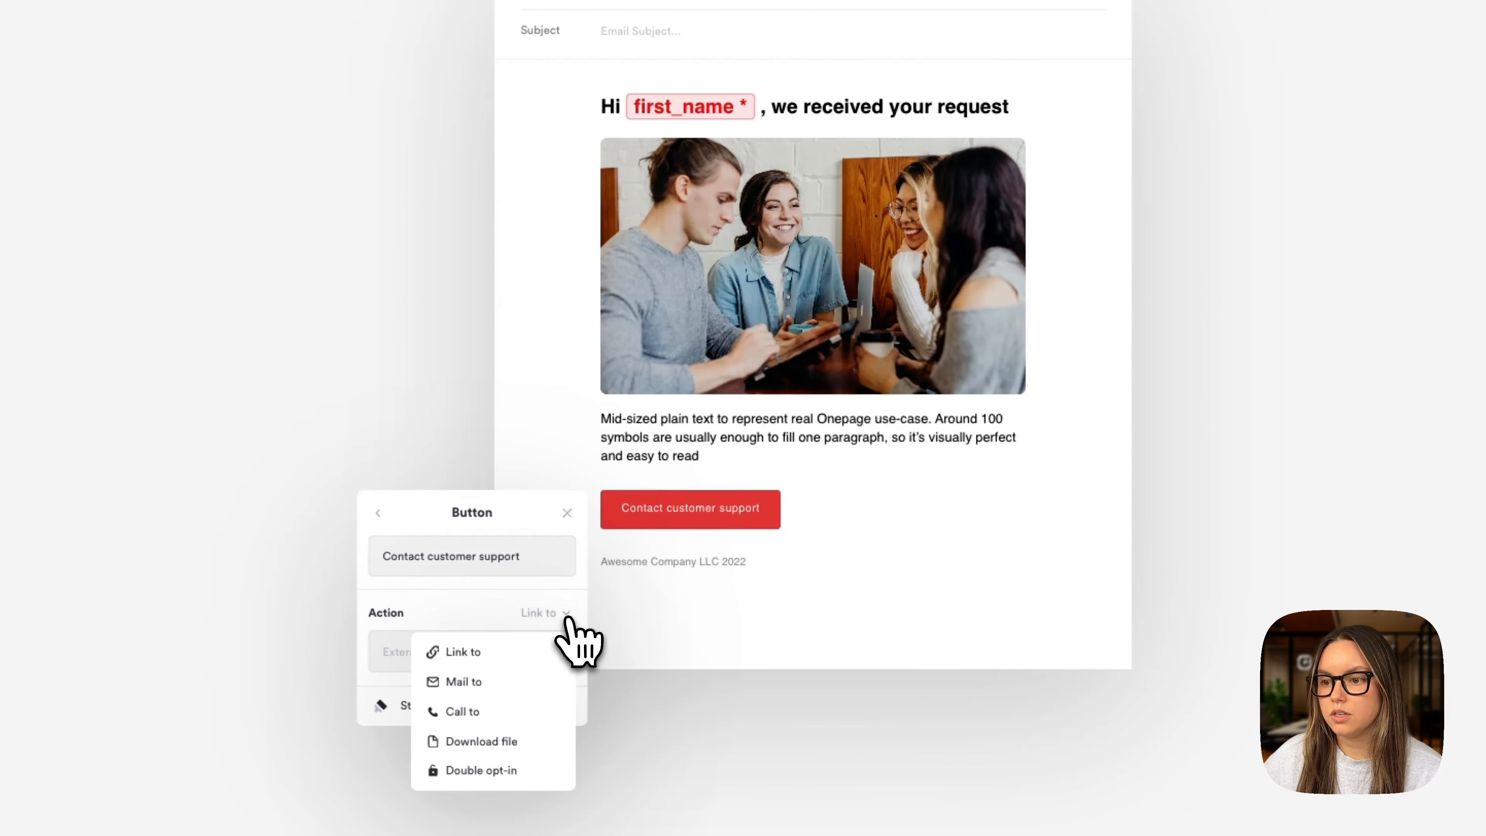
left_click(524, 740)
left_click(529, 614)
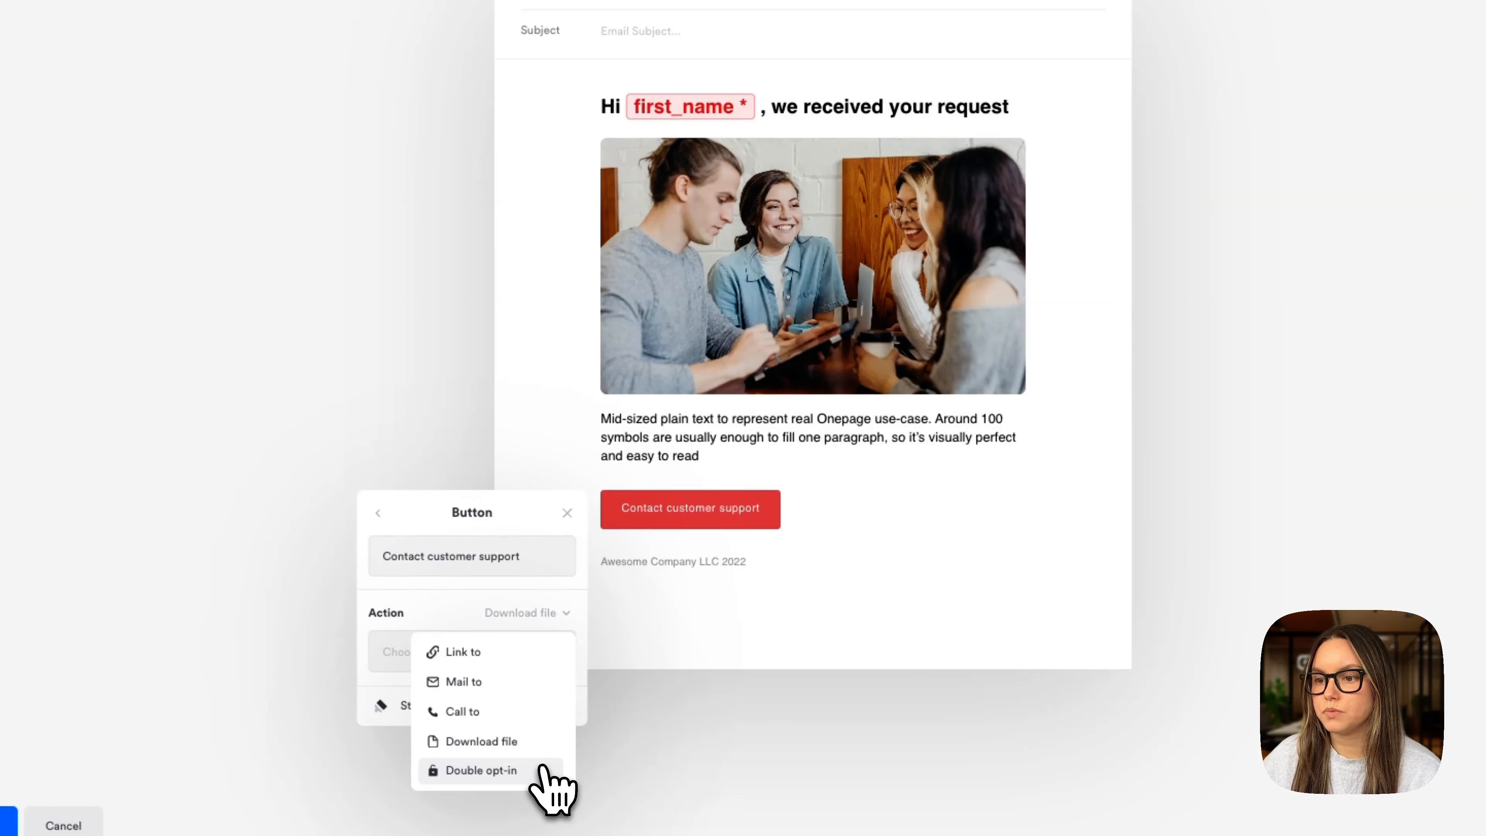
left_click(526, 739)
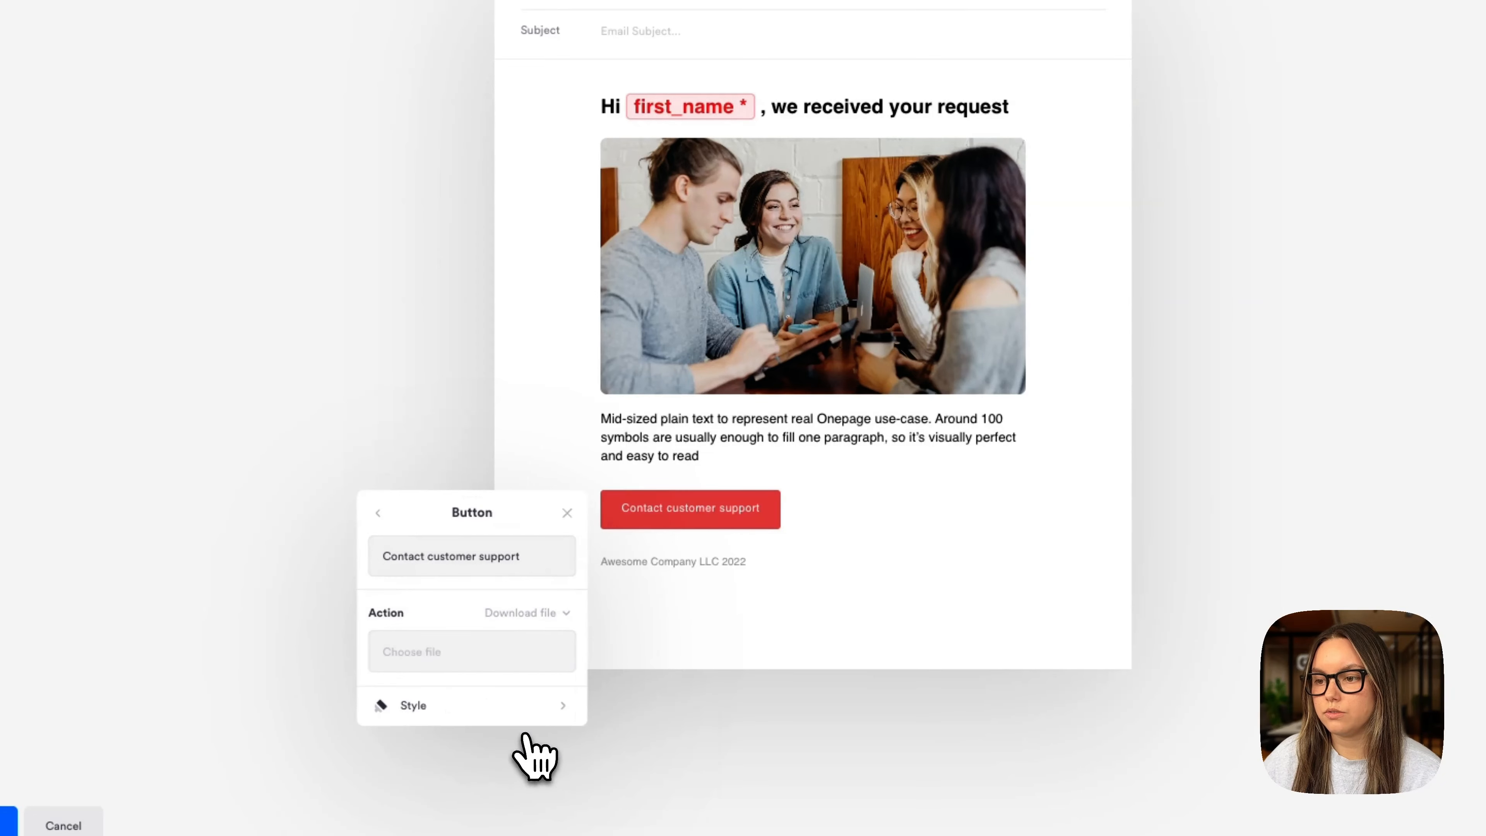
left_click(454, 654)
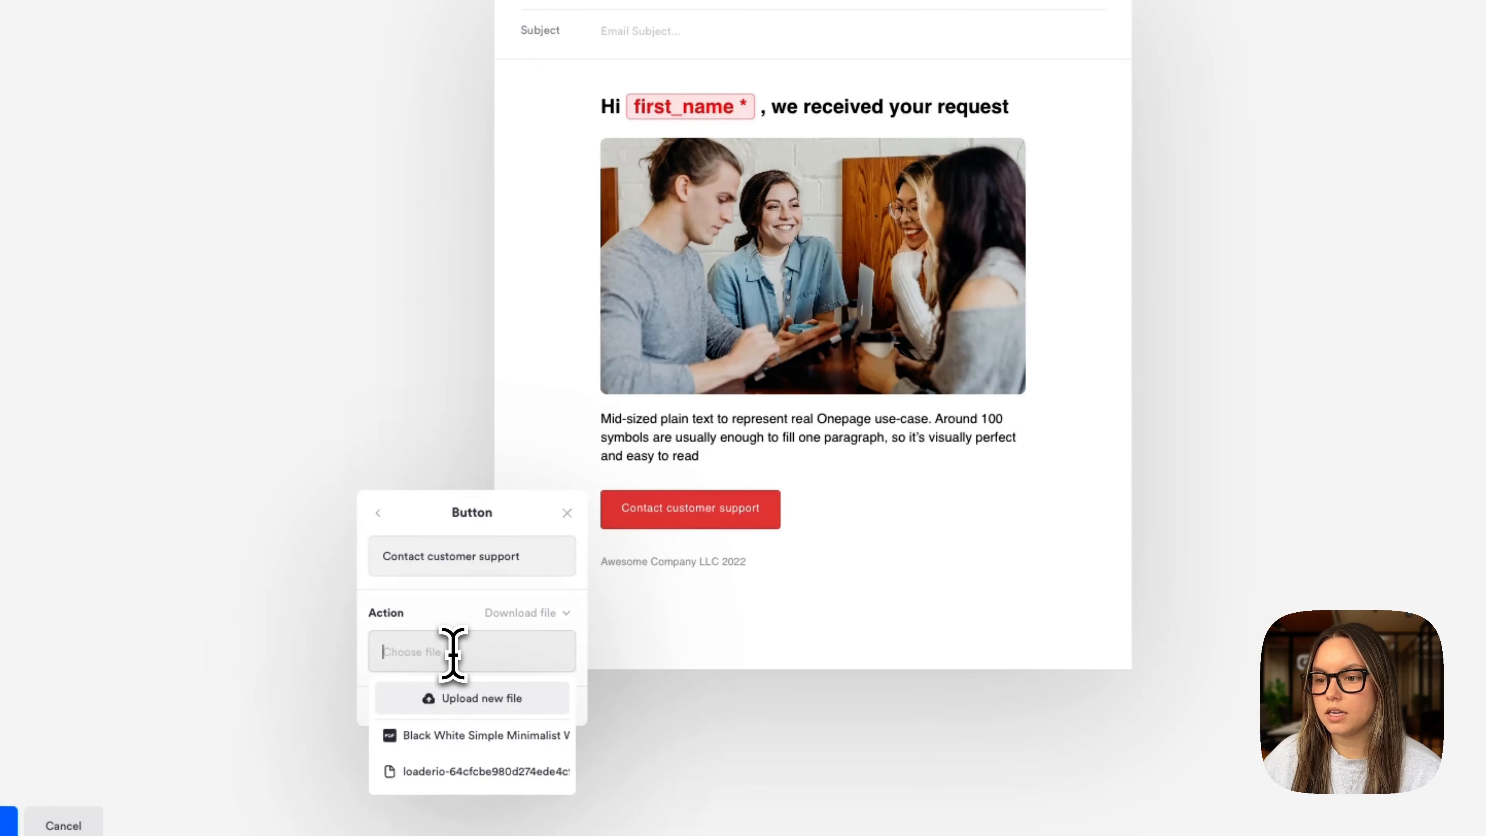
left_click(470, 735)
left_click(839, 642)
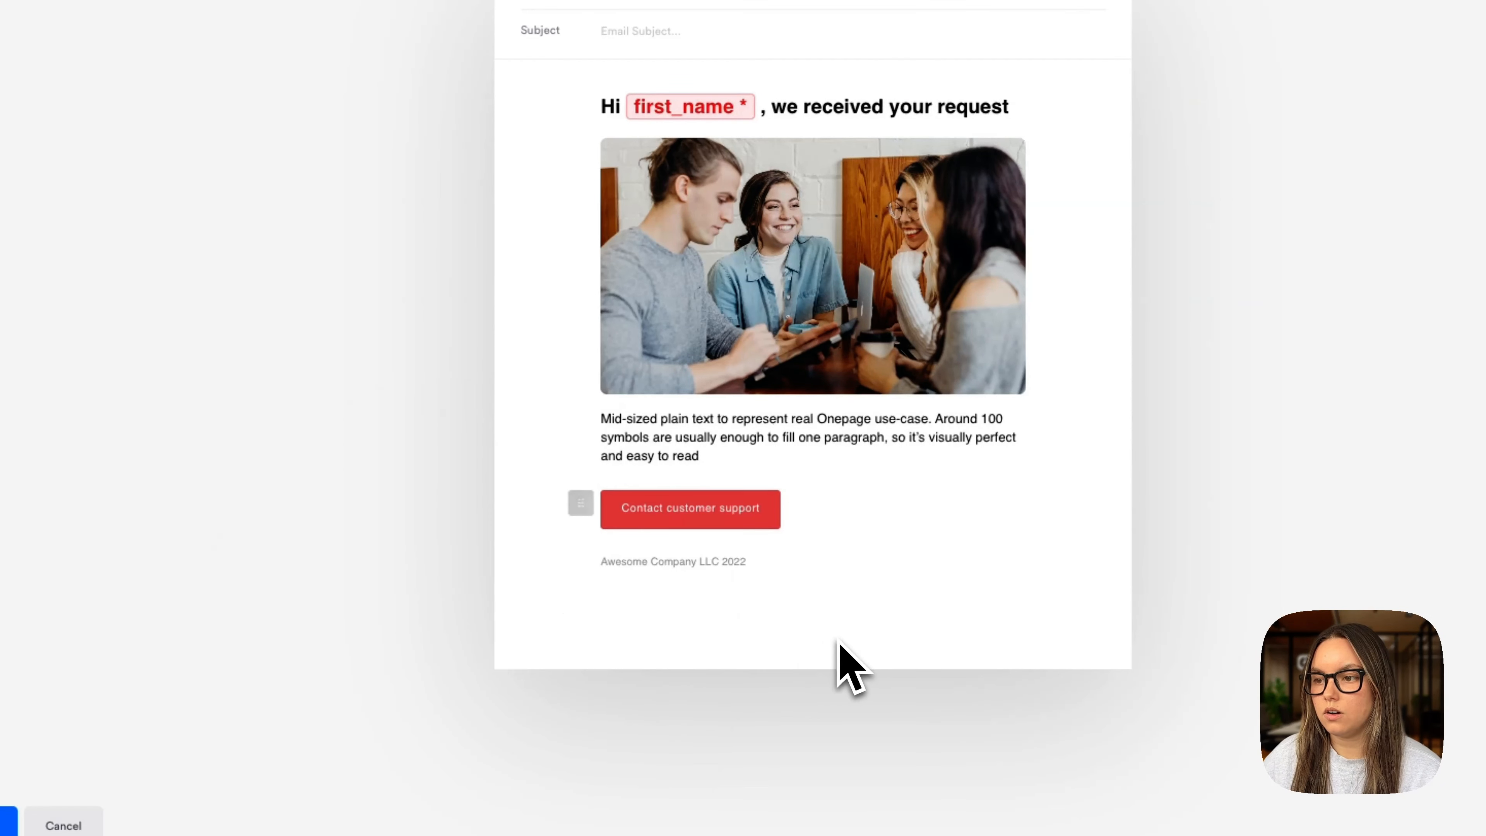
- Change the button label to 'Get free guide!'
left_click(684, 514)
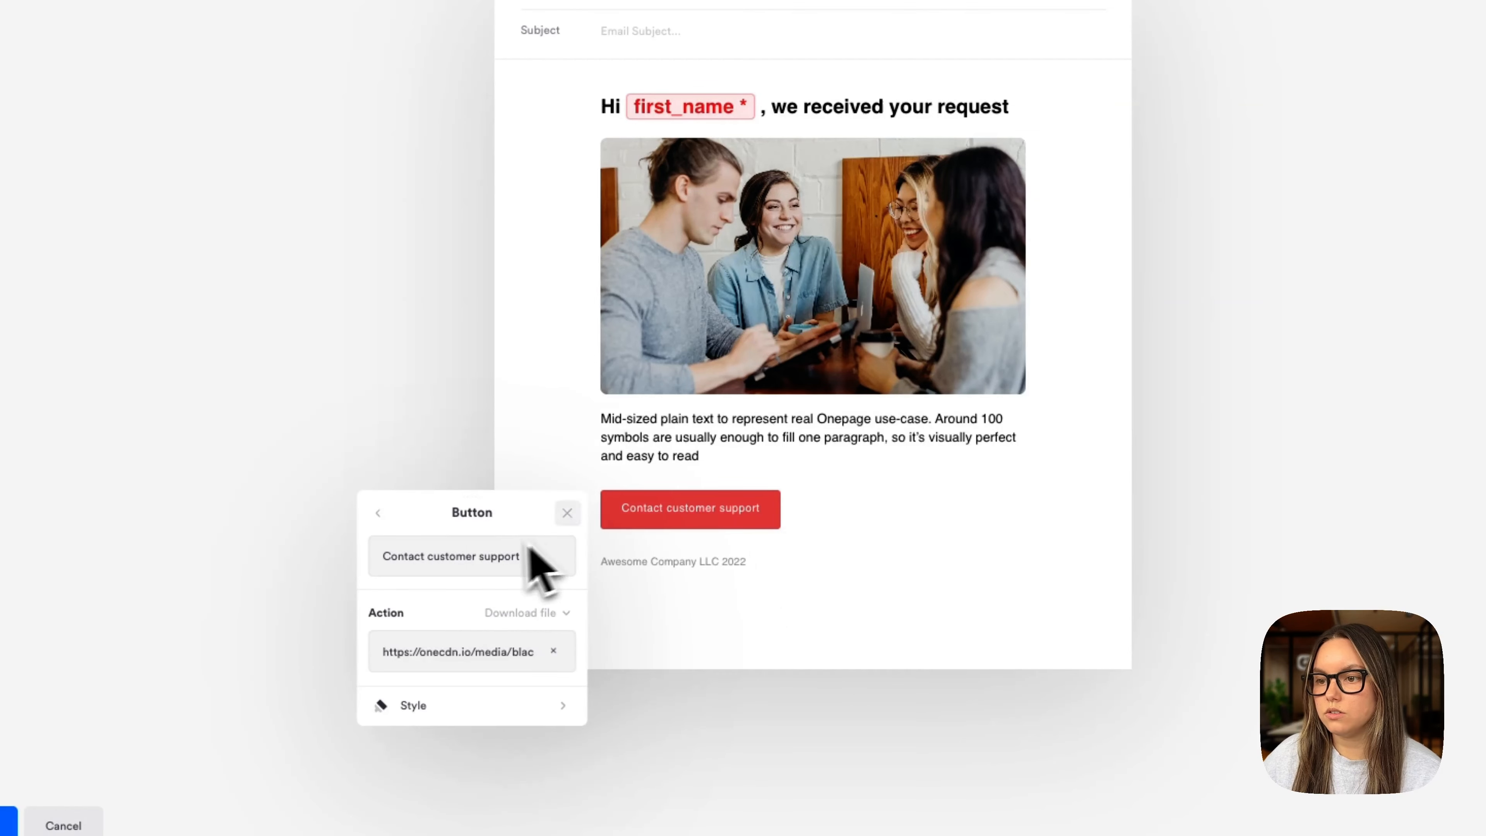
triple_click(492, 551)
key("BackSpace")
type("Get")
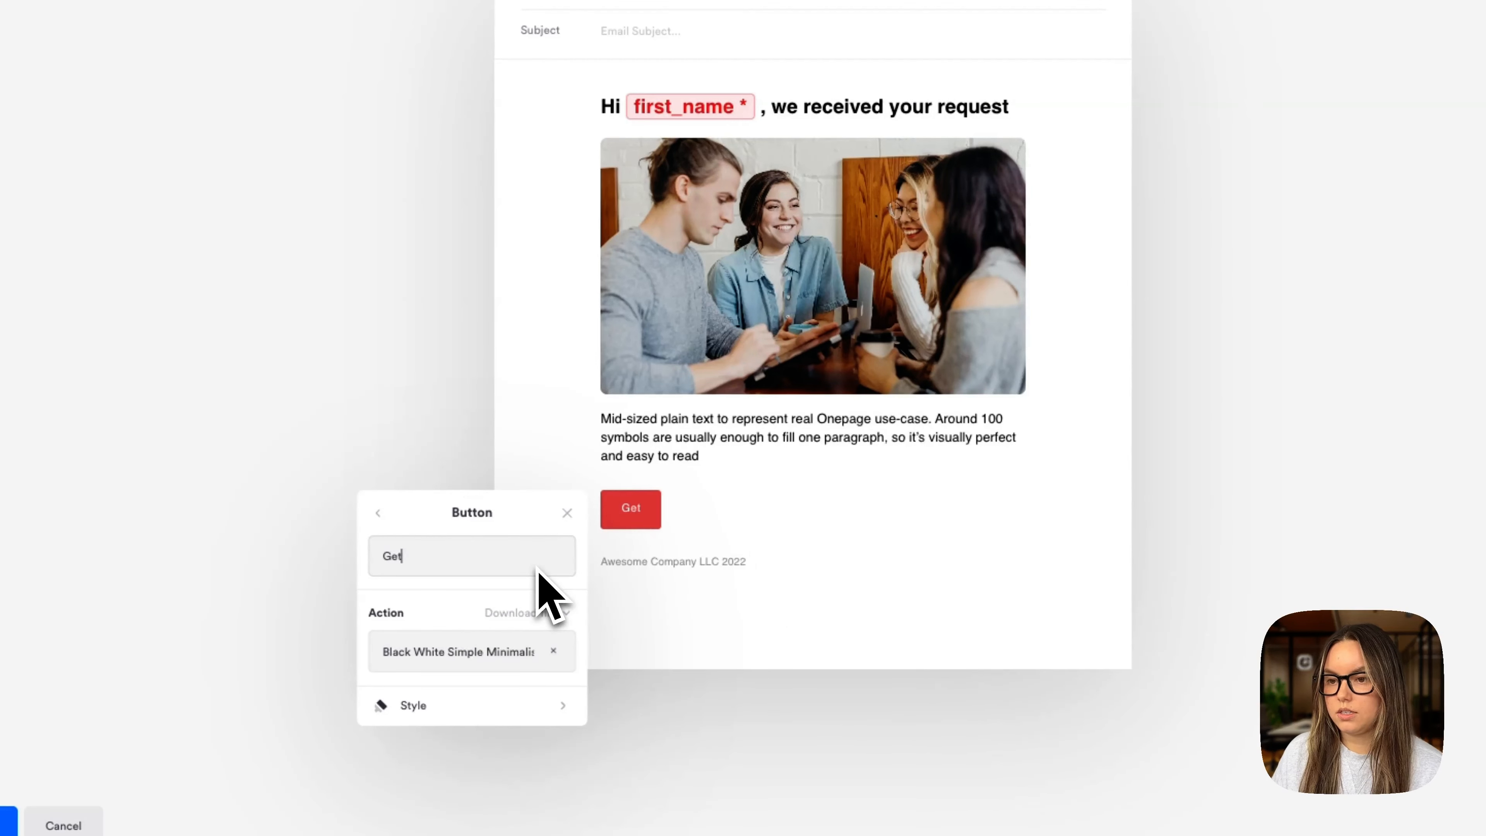
type(" free guide!")
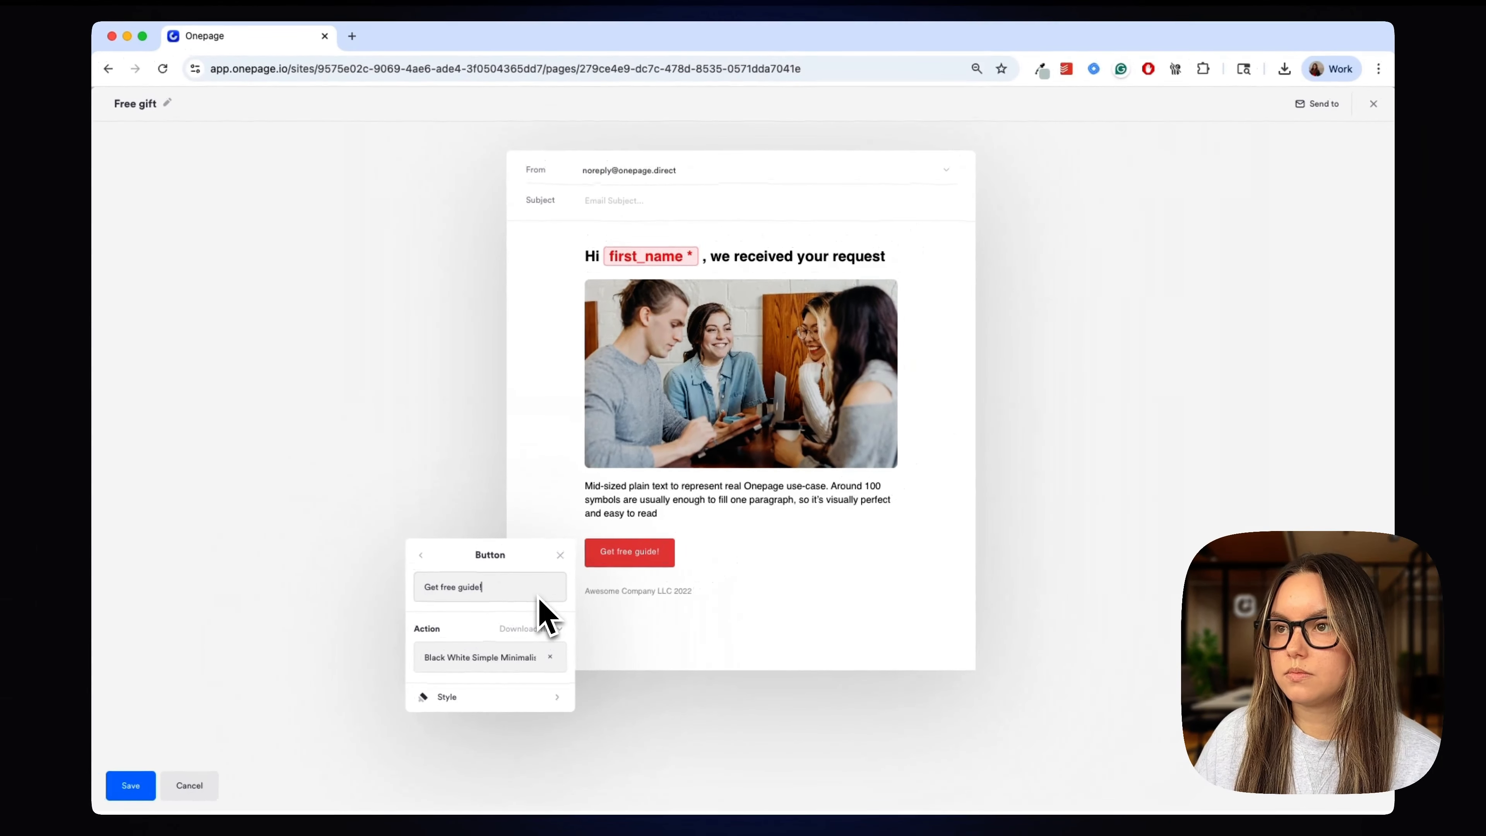
left_click(852, 573)
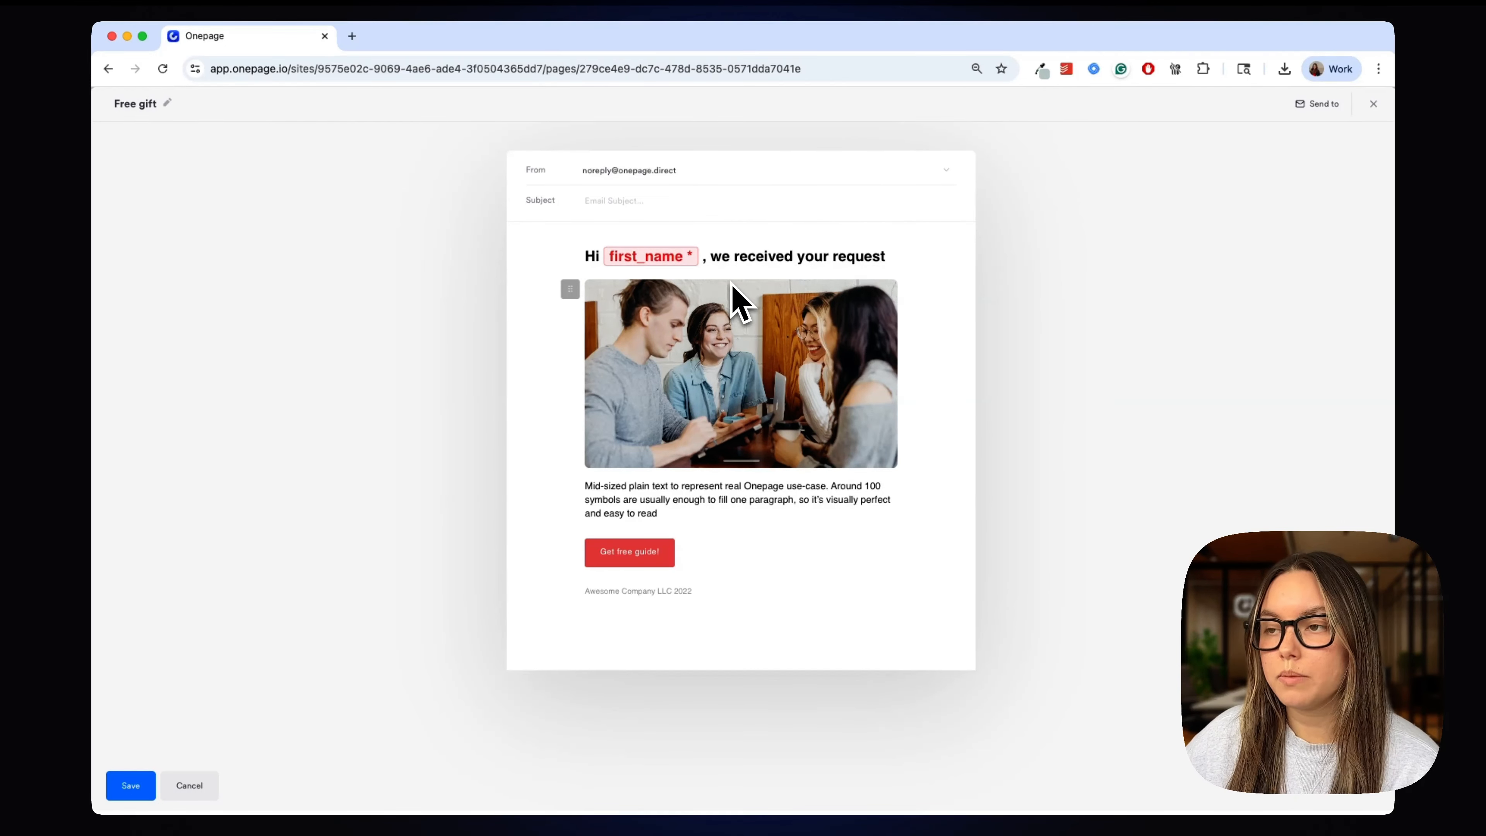
- Swap the first_name greeting variable for Name and insert a Name field after 'request'
left_click(654, 262)
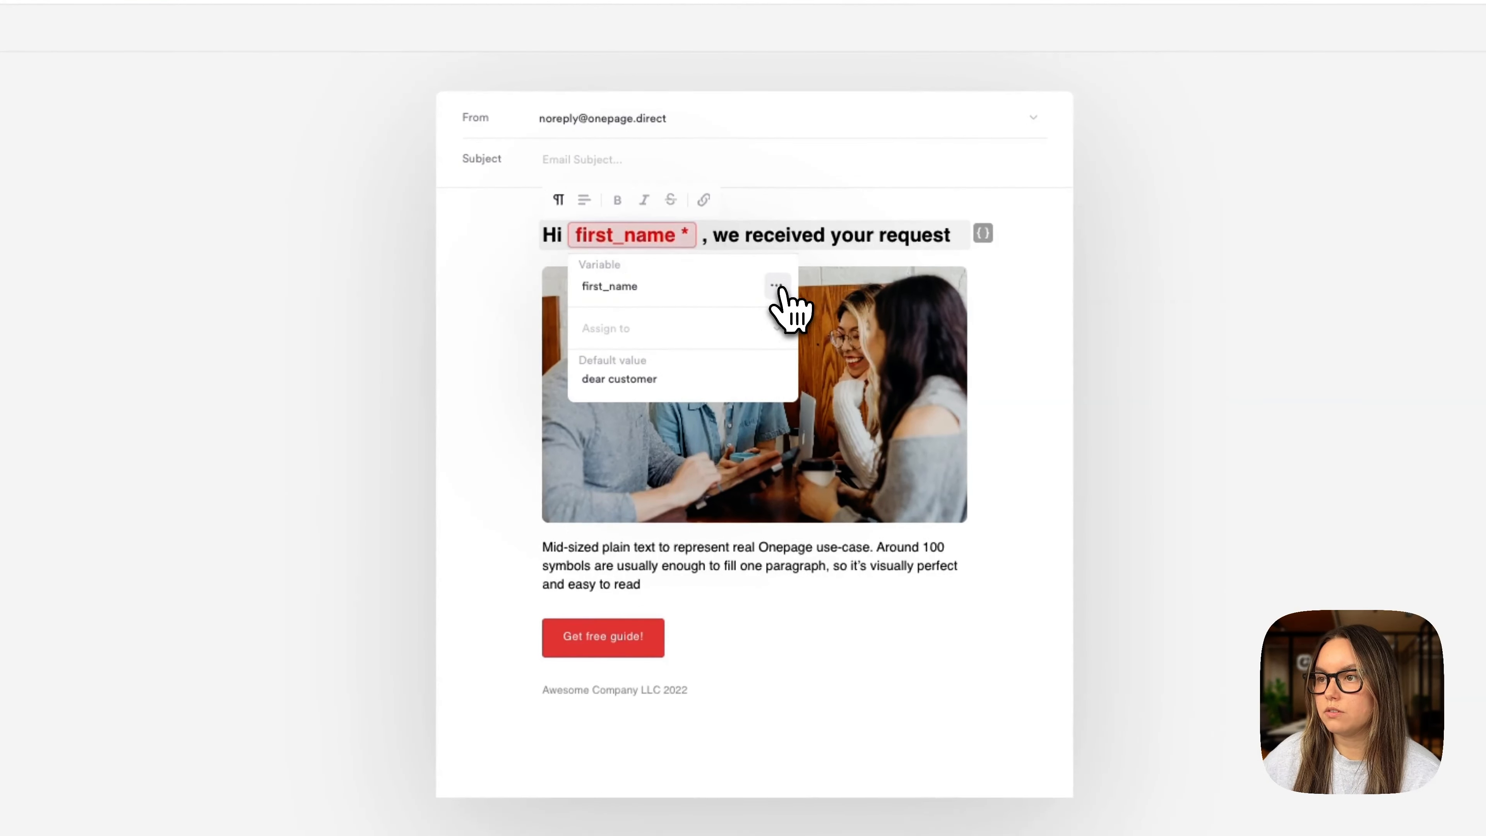
left_click(759, 293)
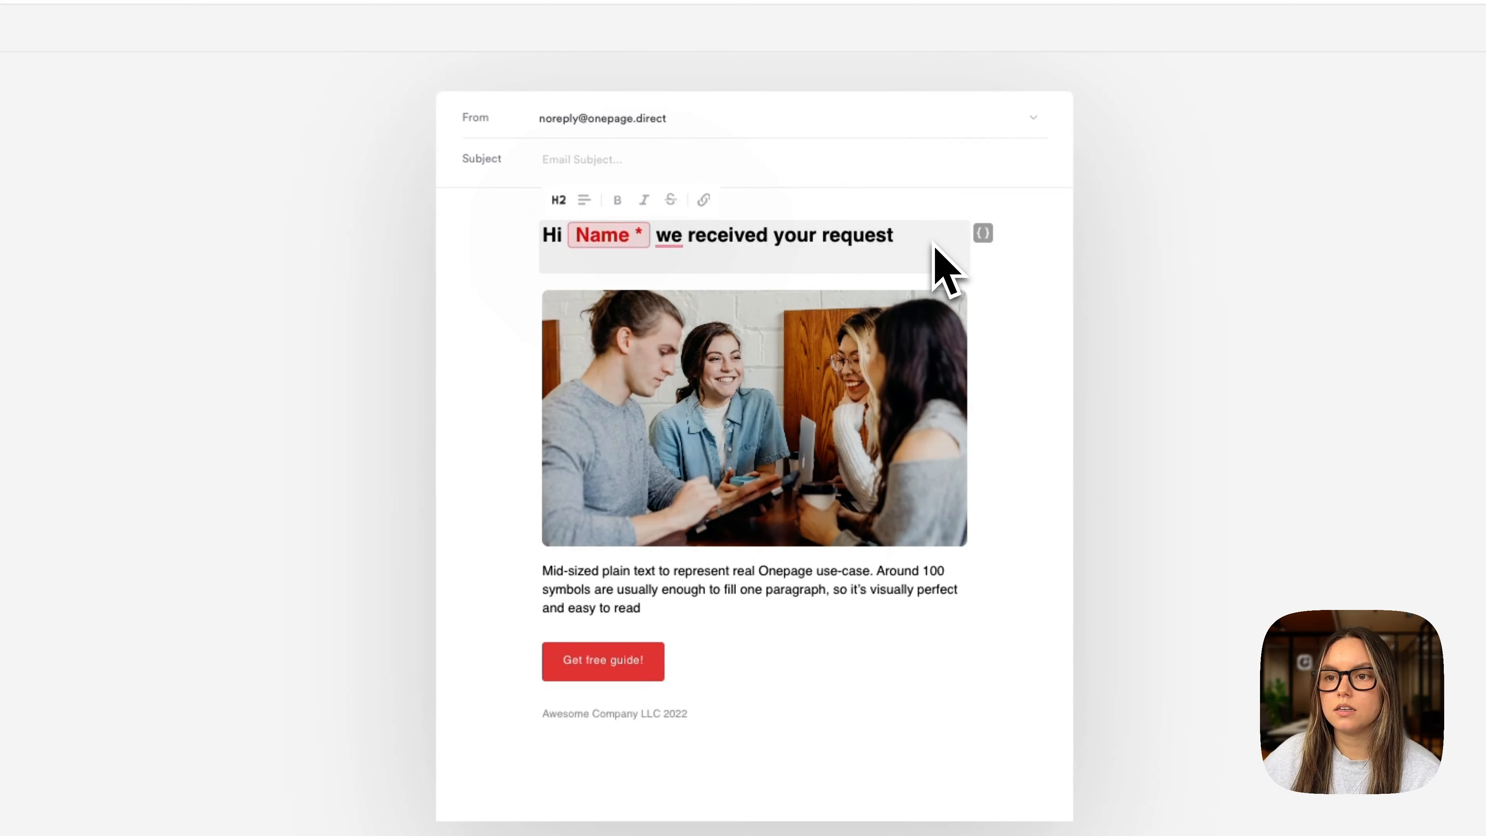
left_click(983, 234)
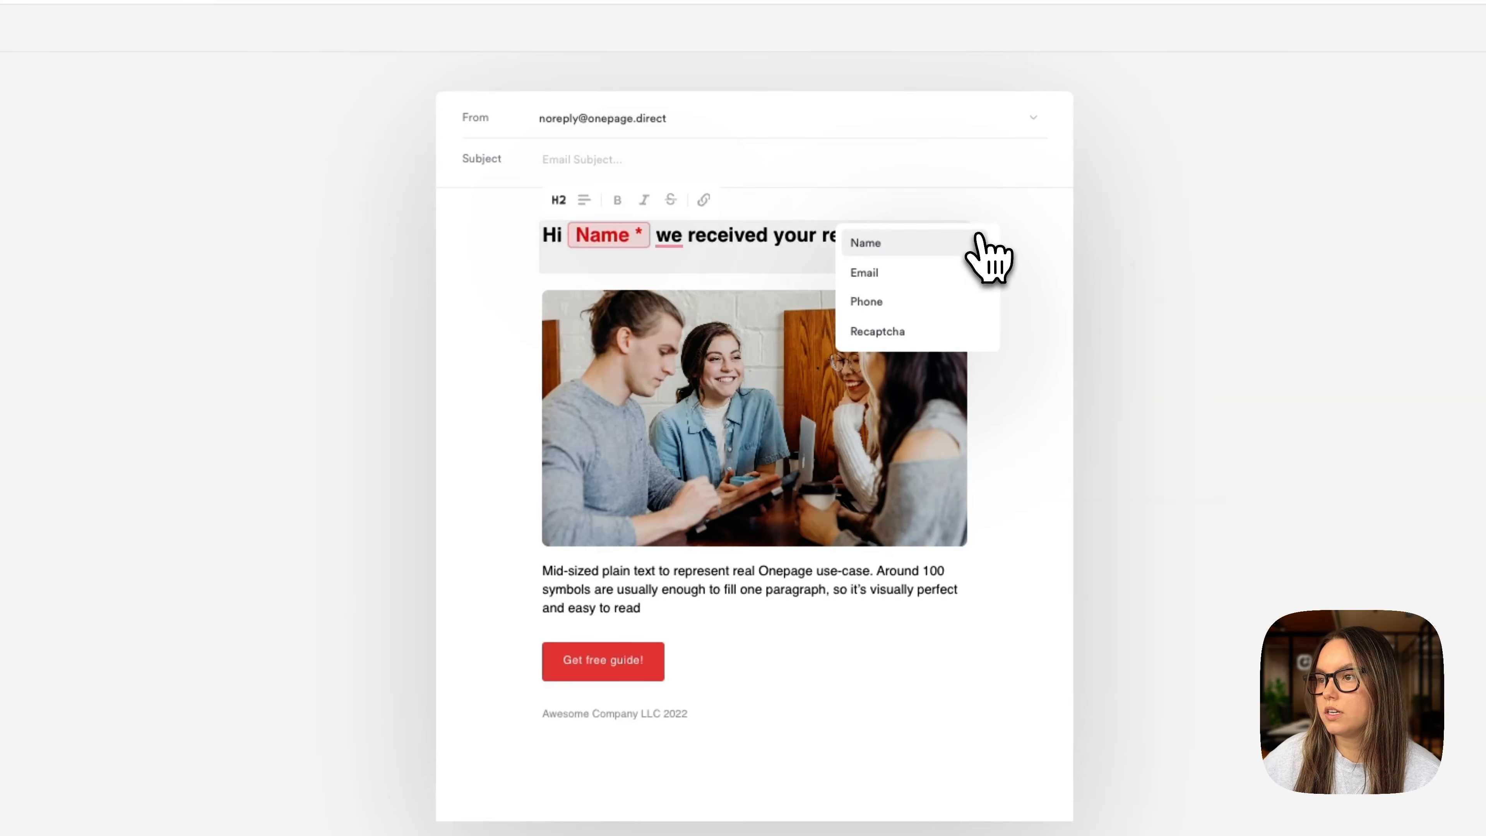
left_click(889, 245)
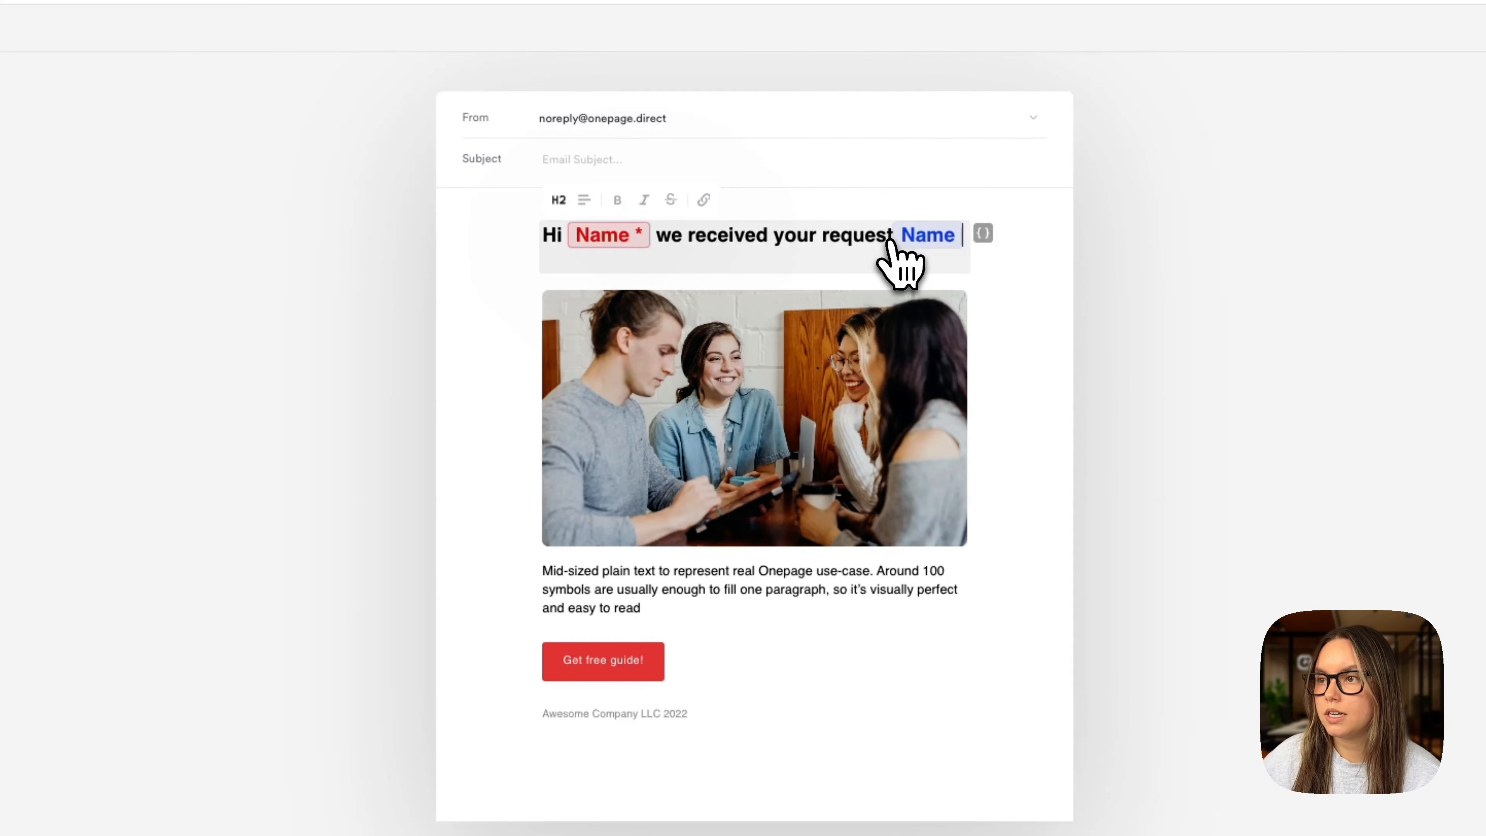
- Review the inserted Name variable's settings, finish the heading, and save the template
left_click(918, 235)
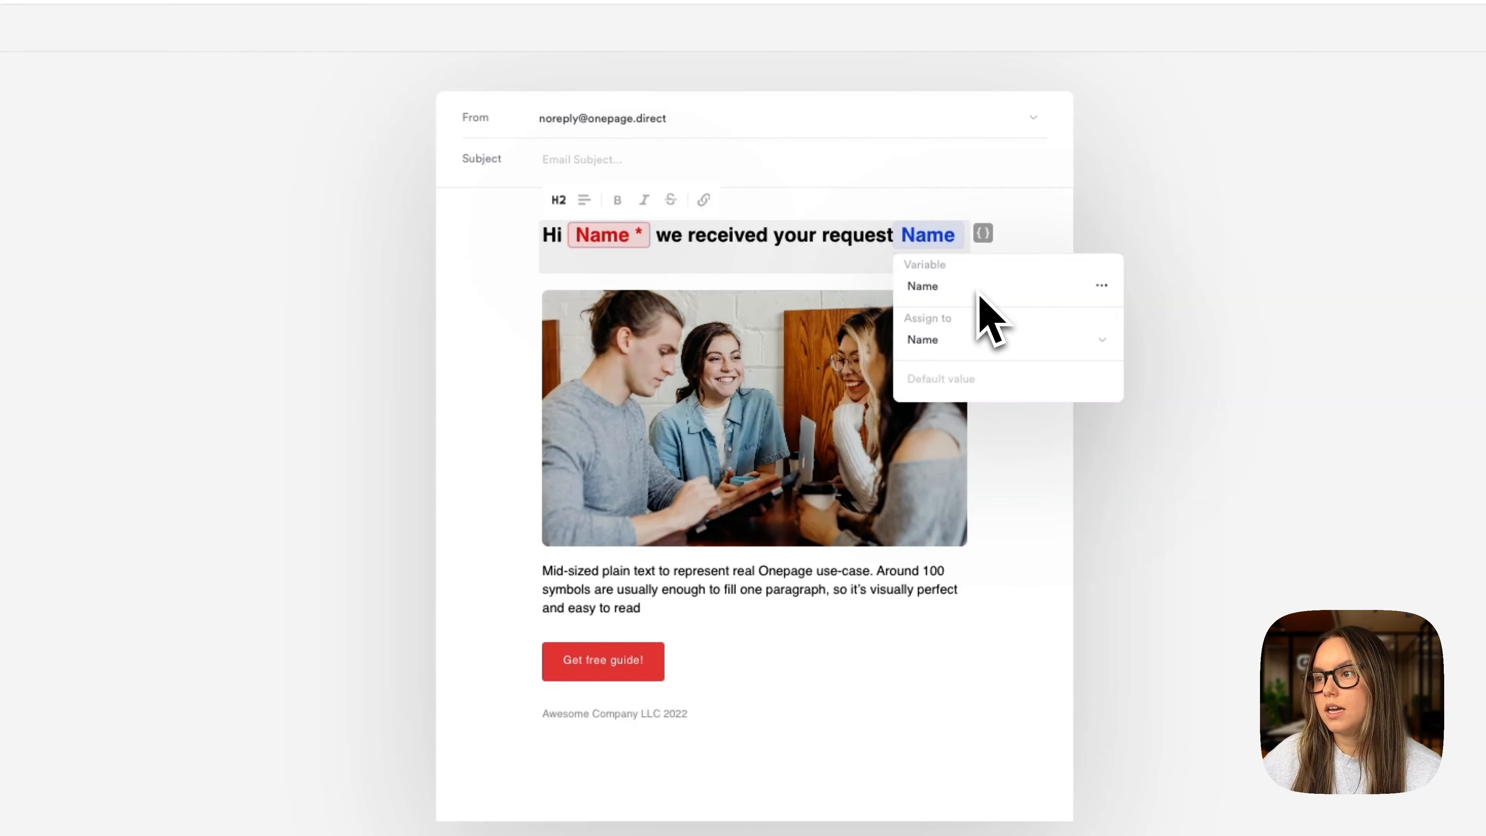
left_click(985, 385)
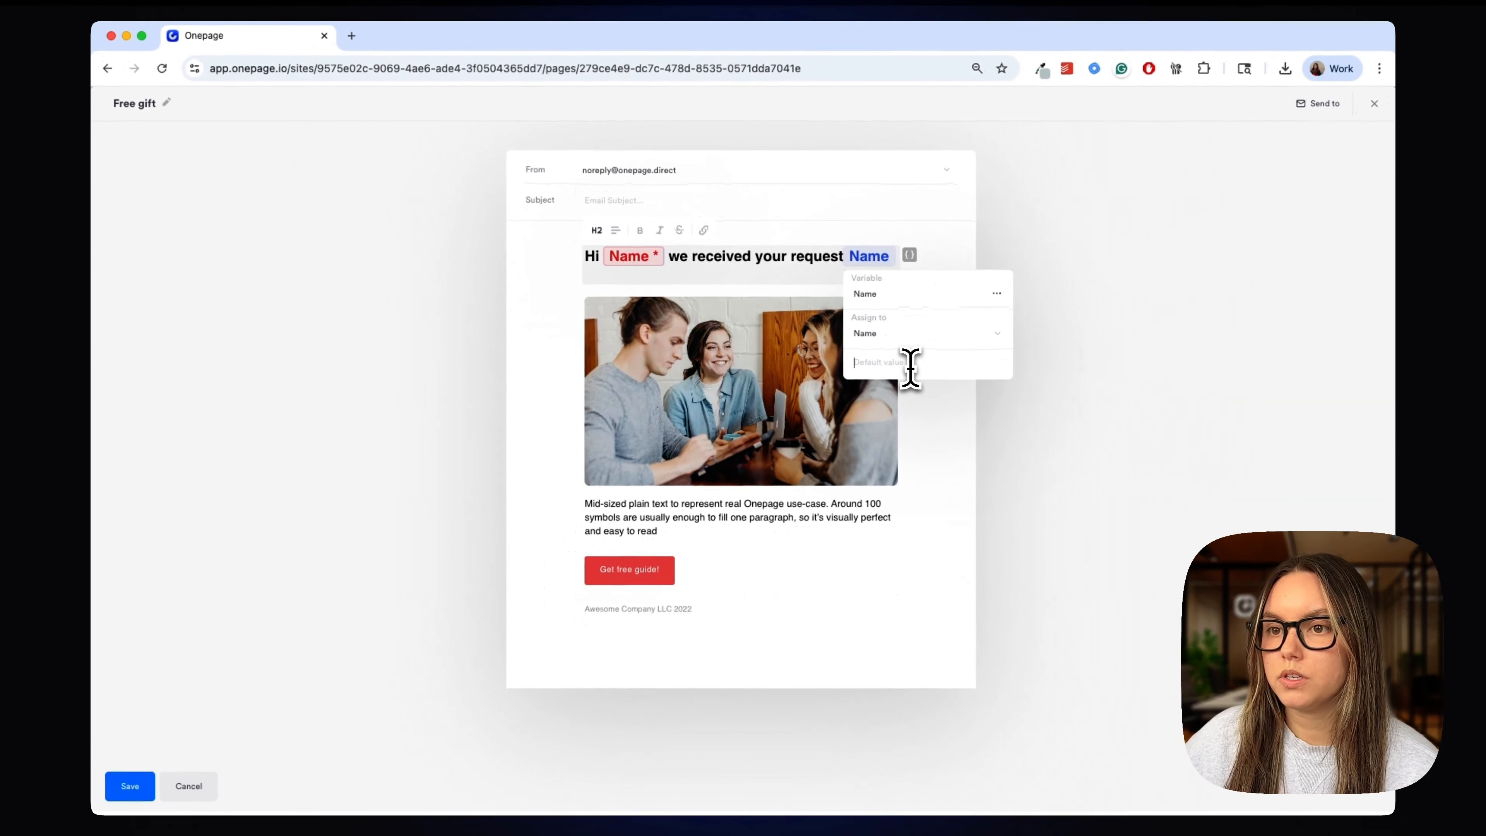
left_click(801, 238)
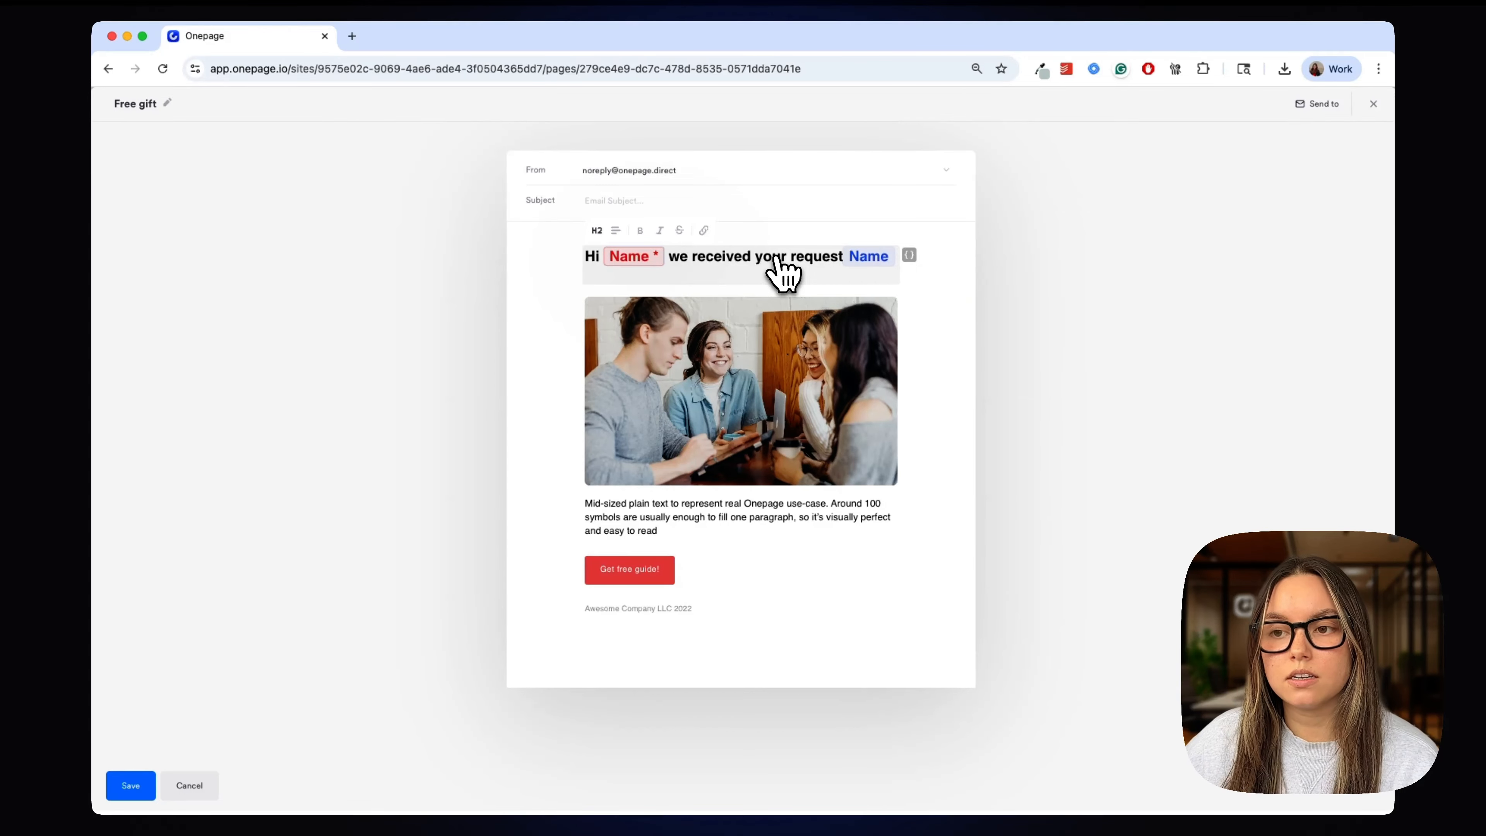
left_click(305, 687)
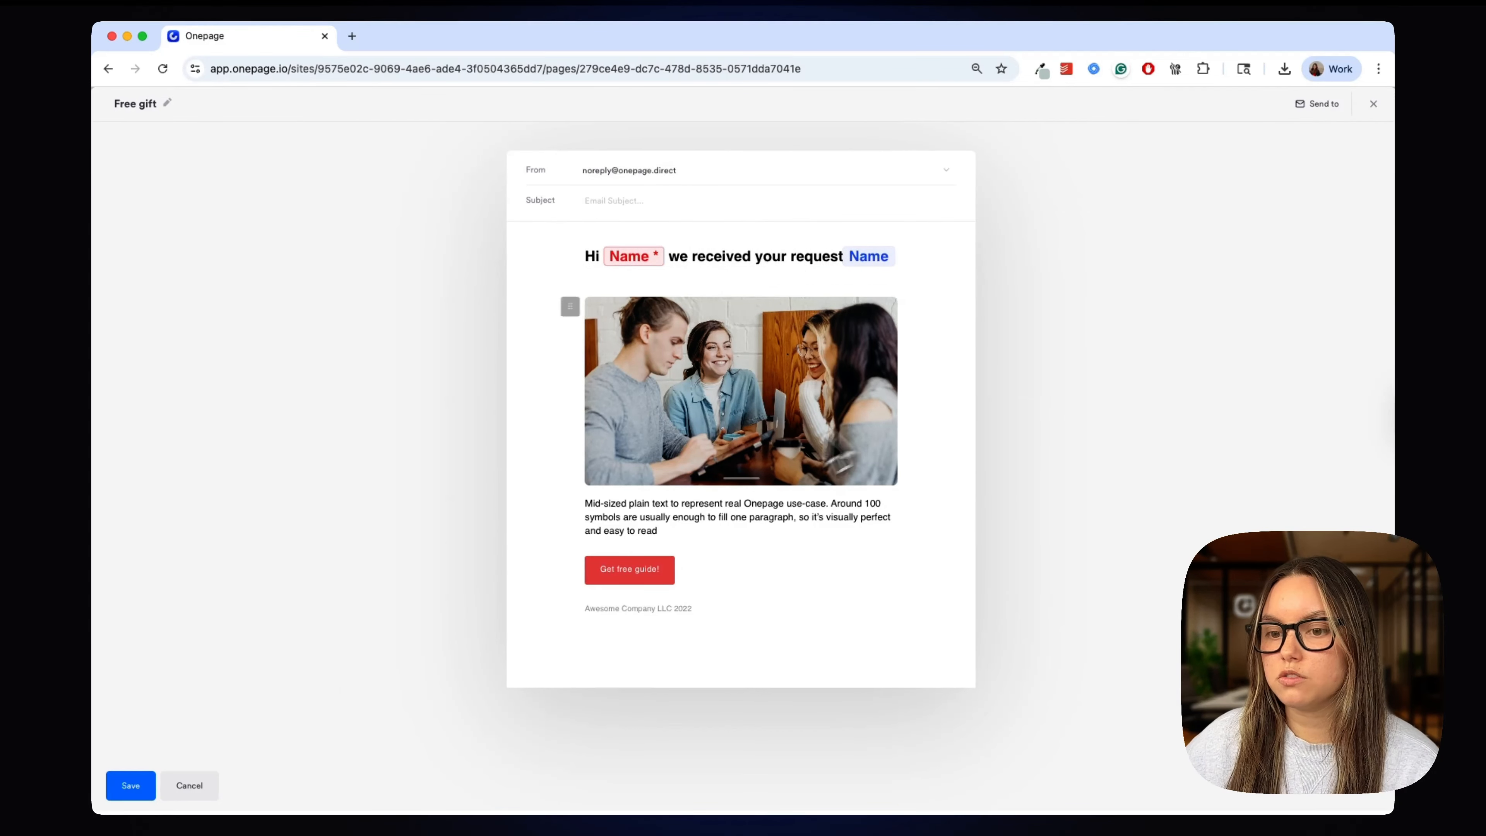
left_click(127, 787)
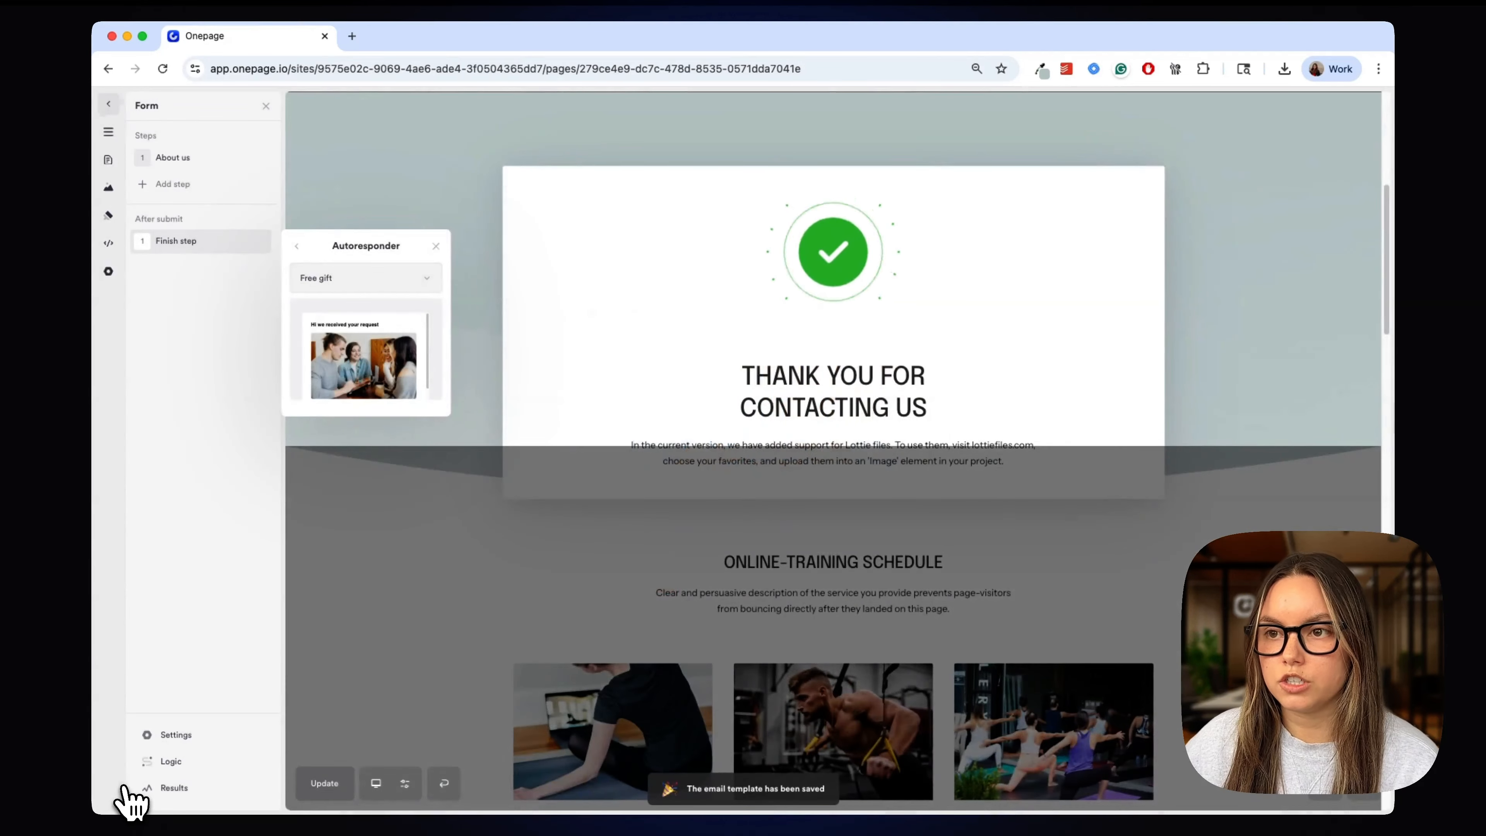
- Set the Finish step's Double Opt-In action to use the Opt-in email template
left_click(194, 327)
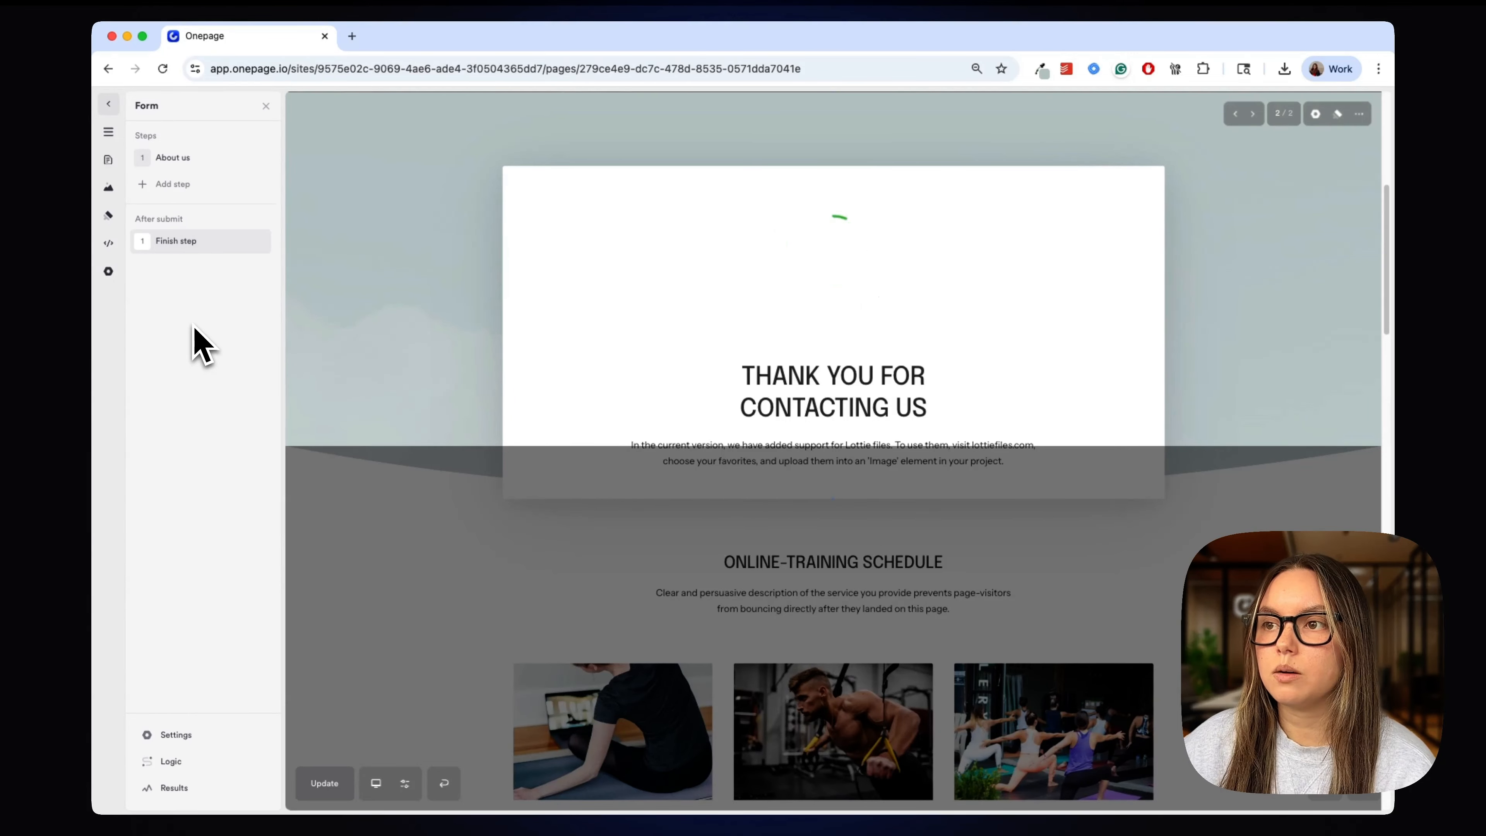
mouse_move(215, 250)
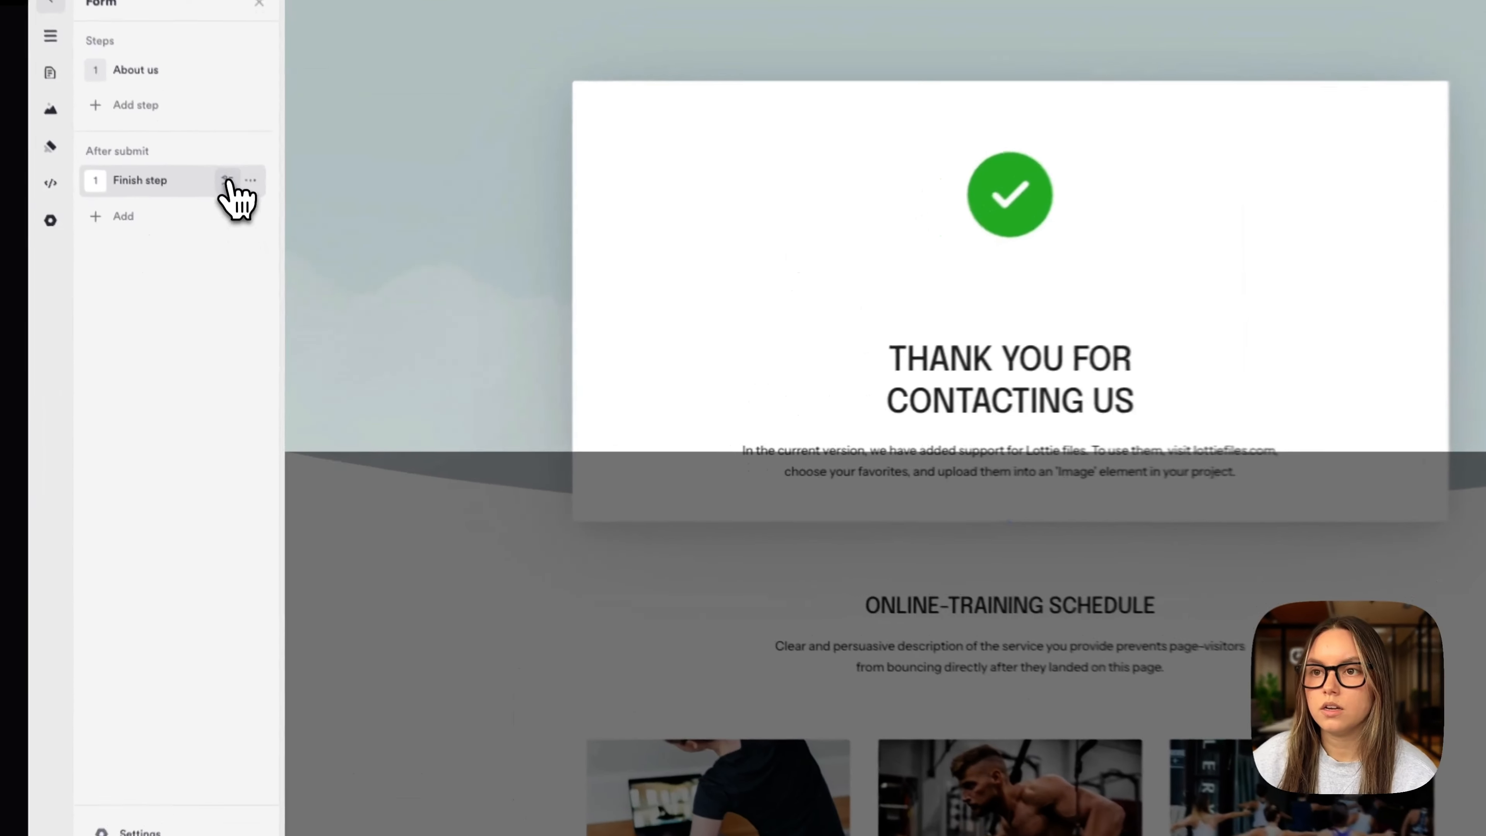
left_click(241, 241)
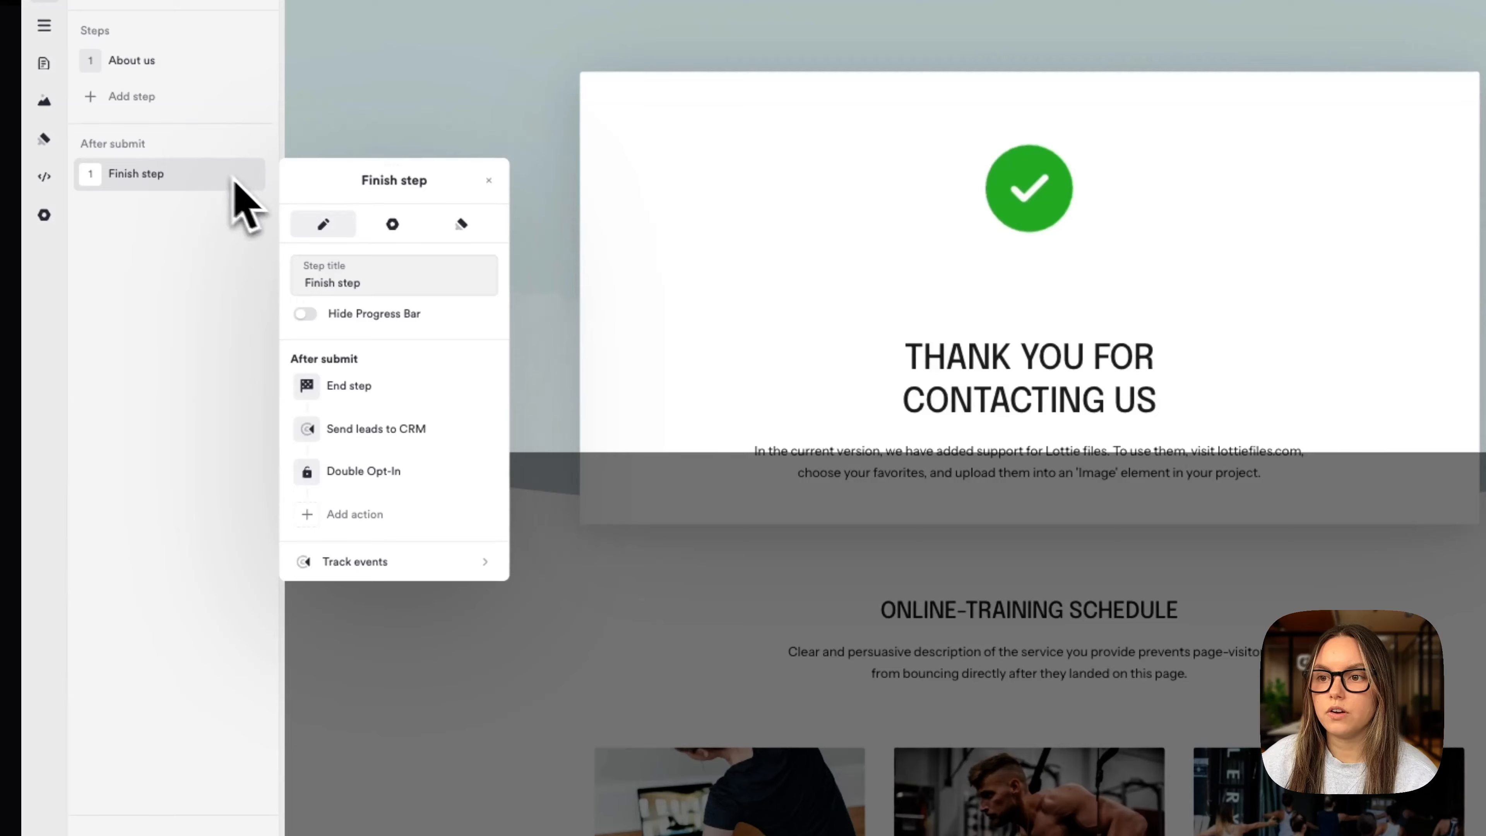
left_click(424, 477)
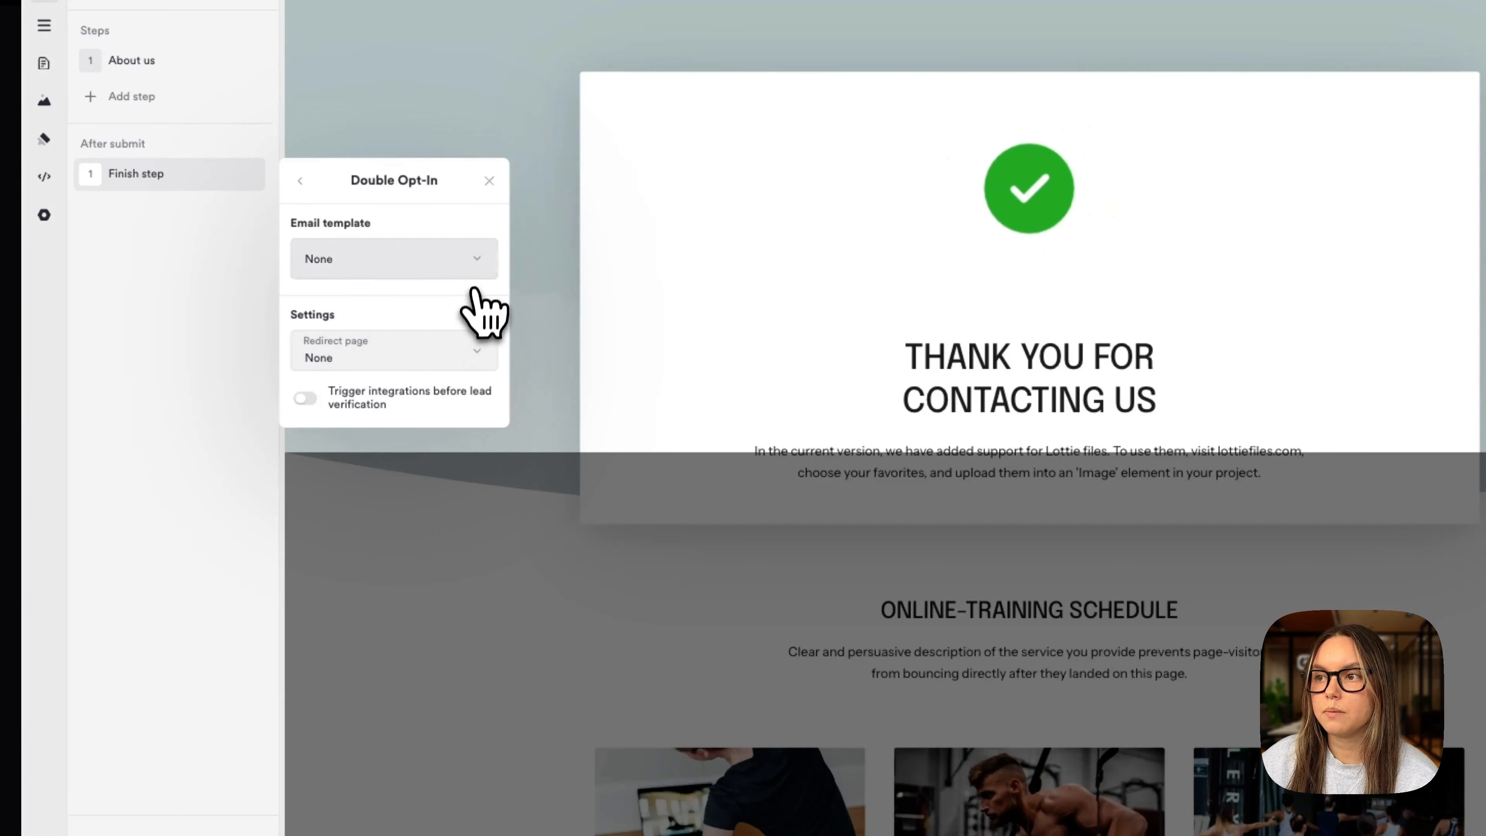
left_click(475, 266)
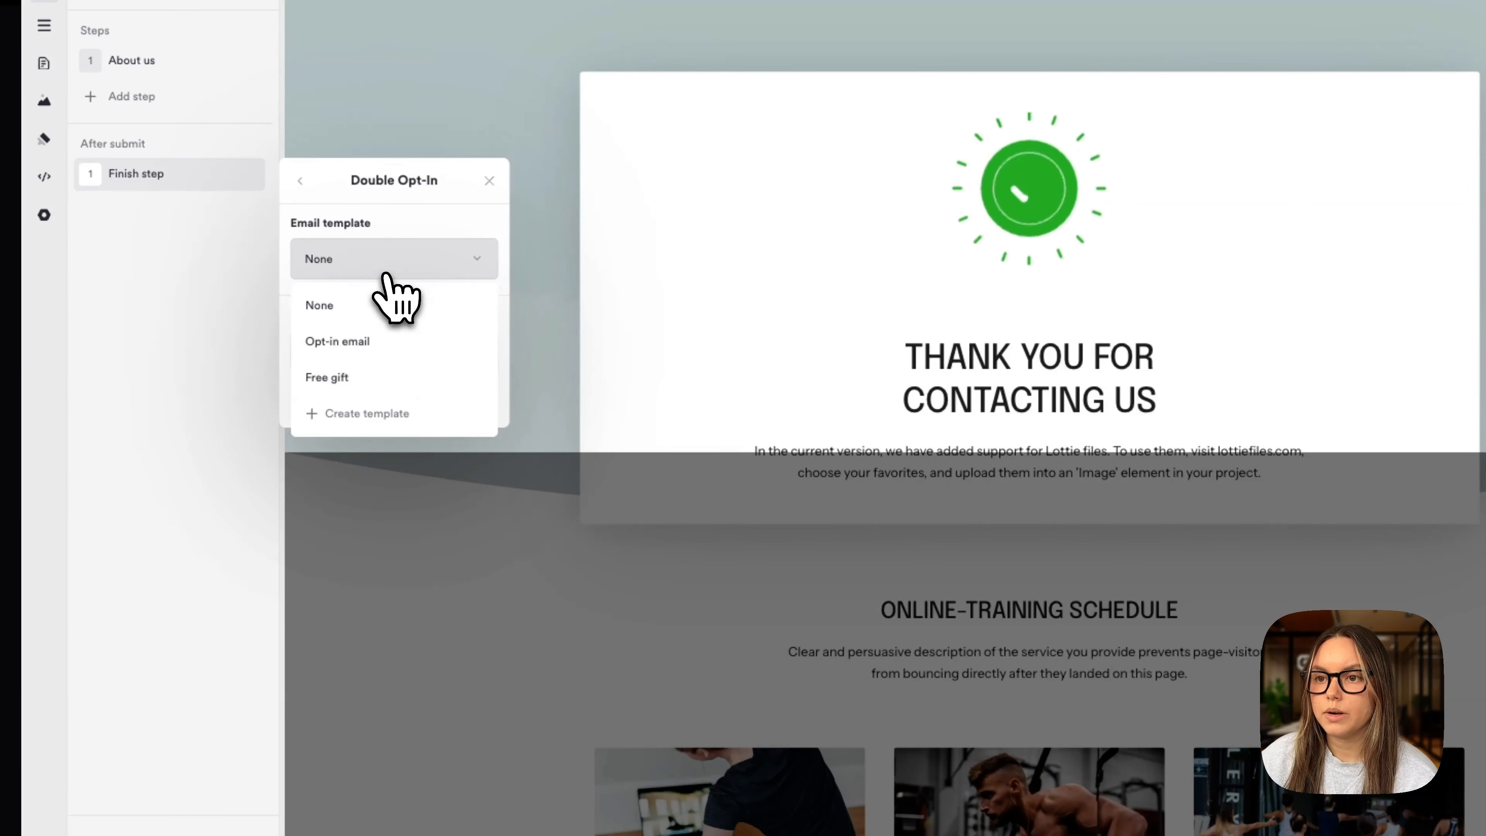
left_click(367, 344)
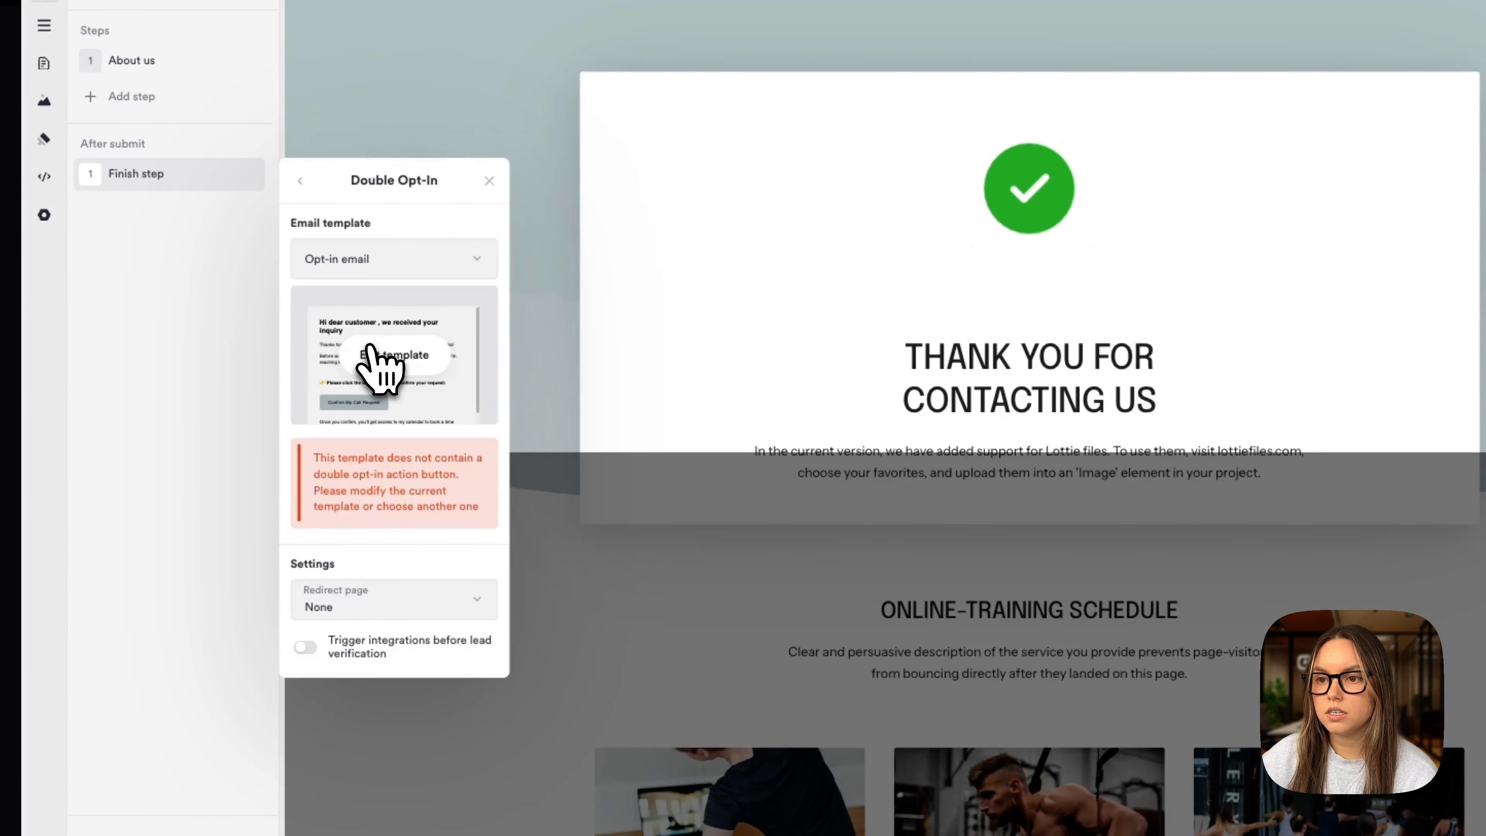
- Make the Opt-in email's Confirm My Call Request button trigger double opt-in, and save it
left_click(391, 370)
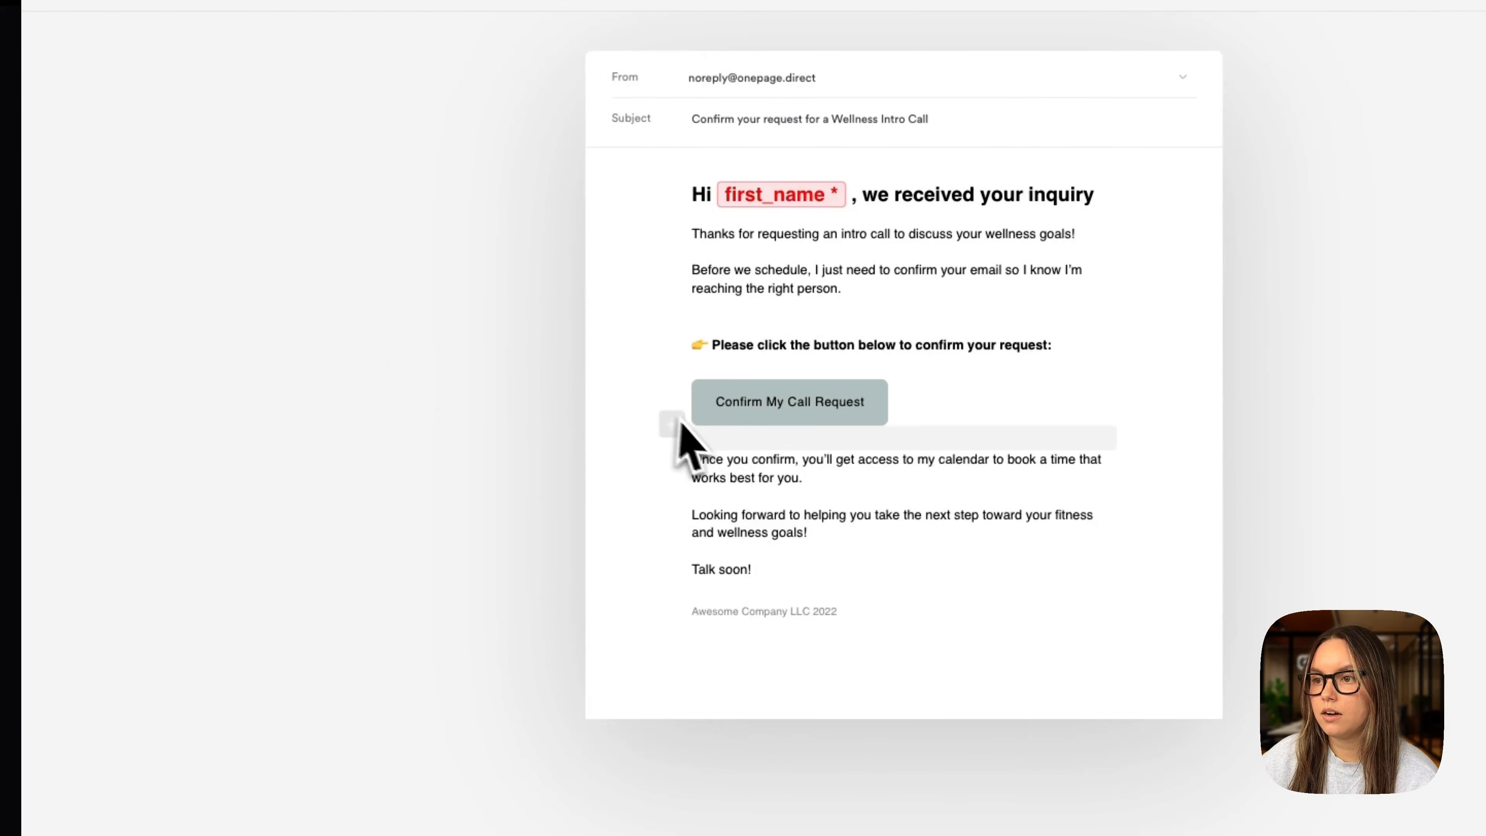
left_click(706, 421)
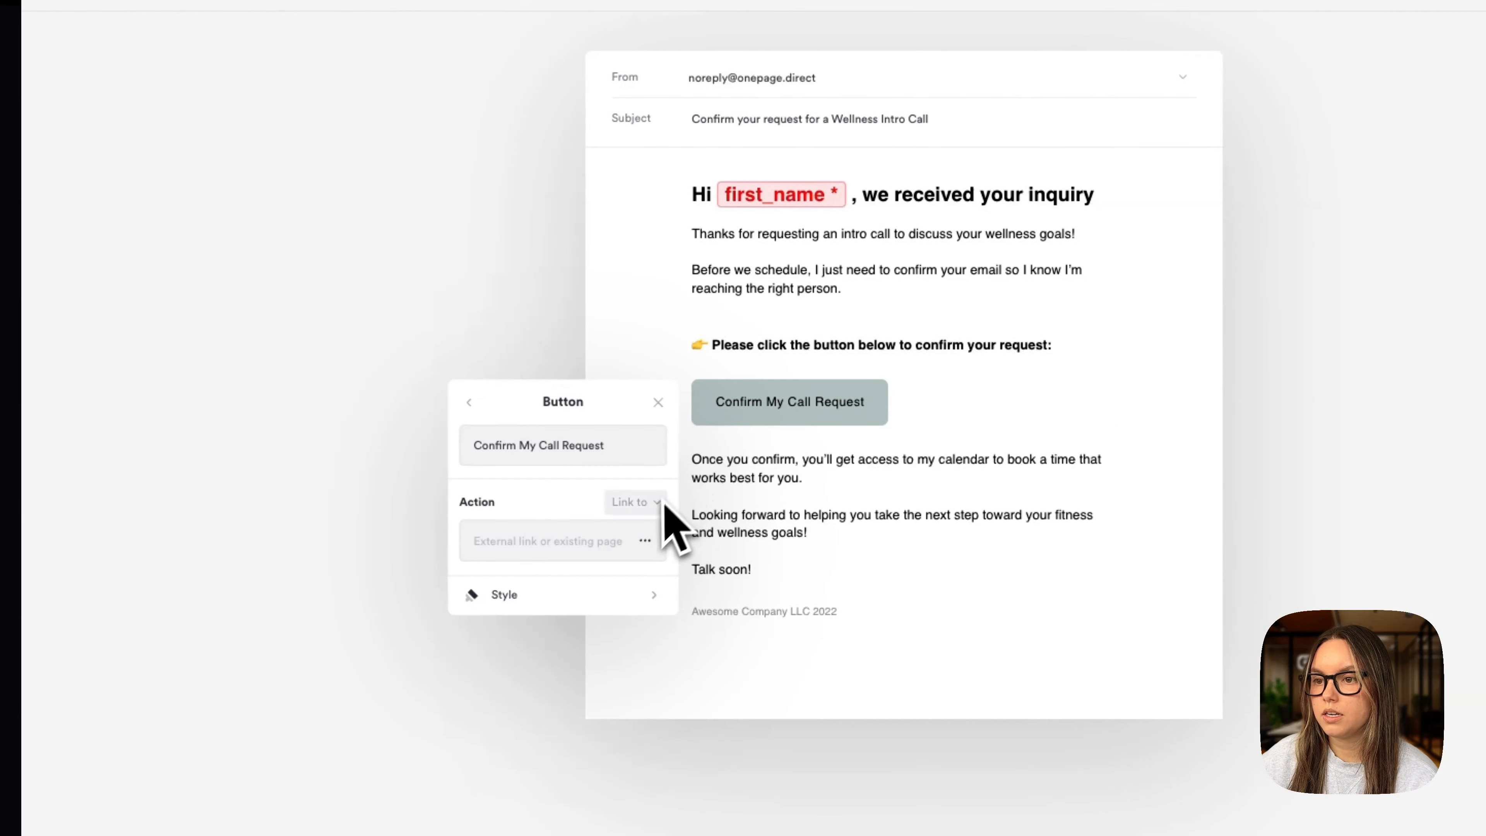
left_click(626, 503)
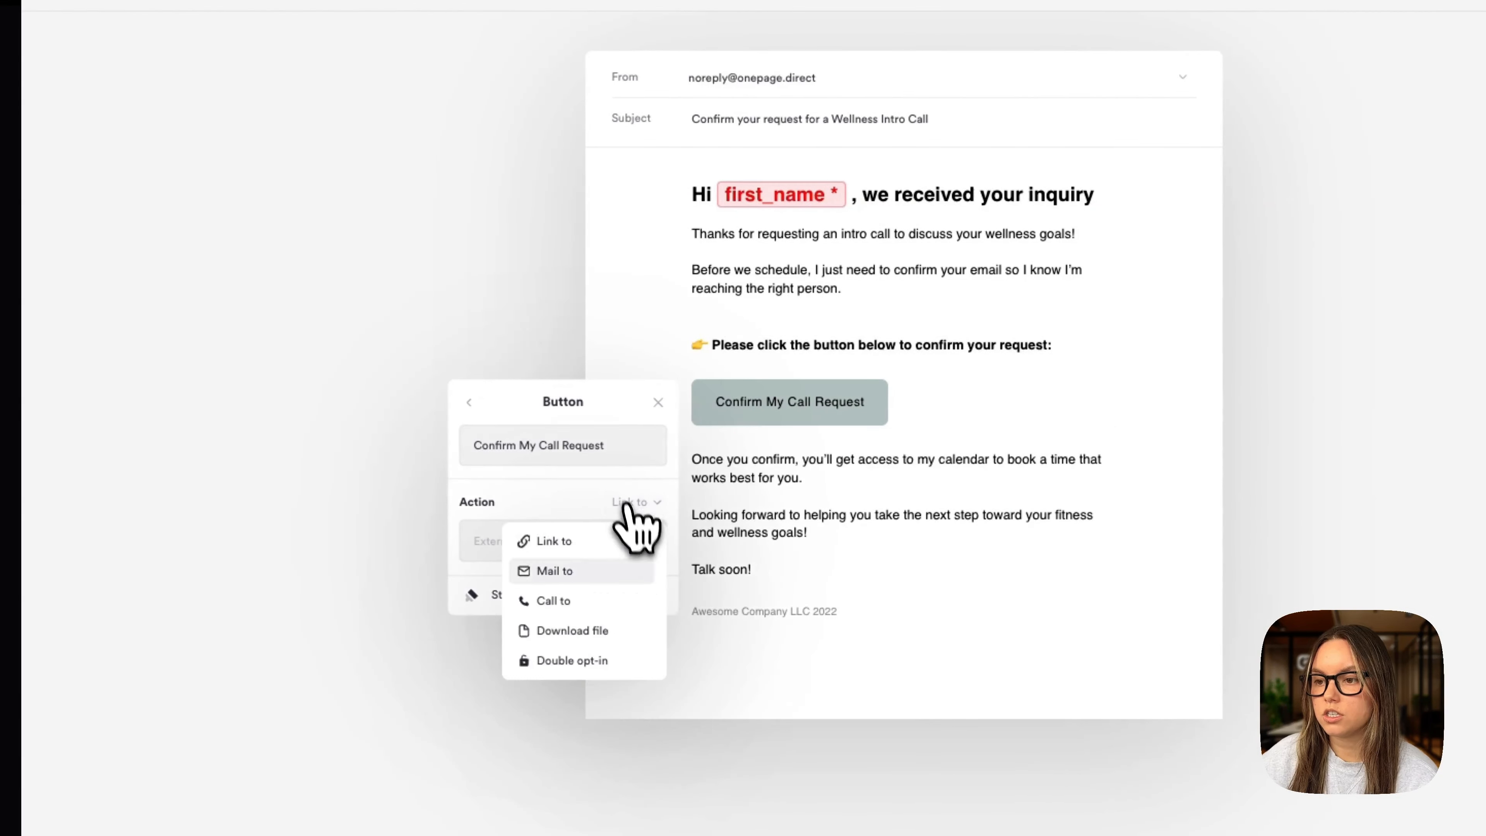
left_click(634, 661)
left_click(92, 788)
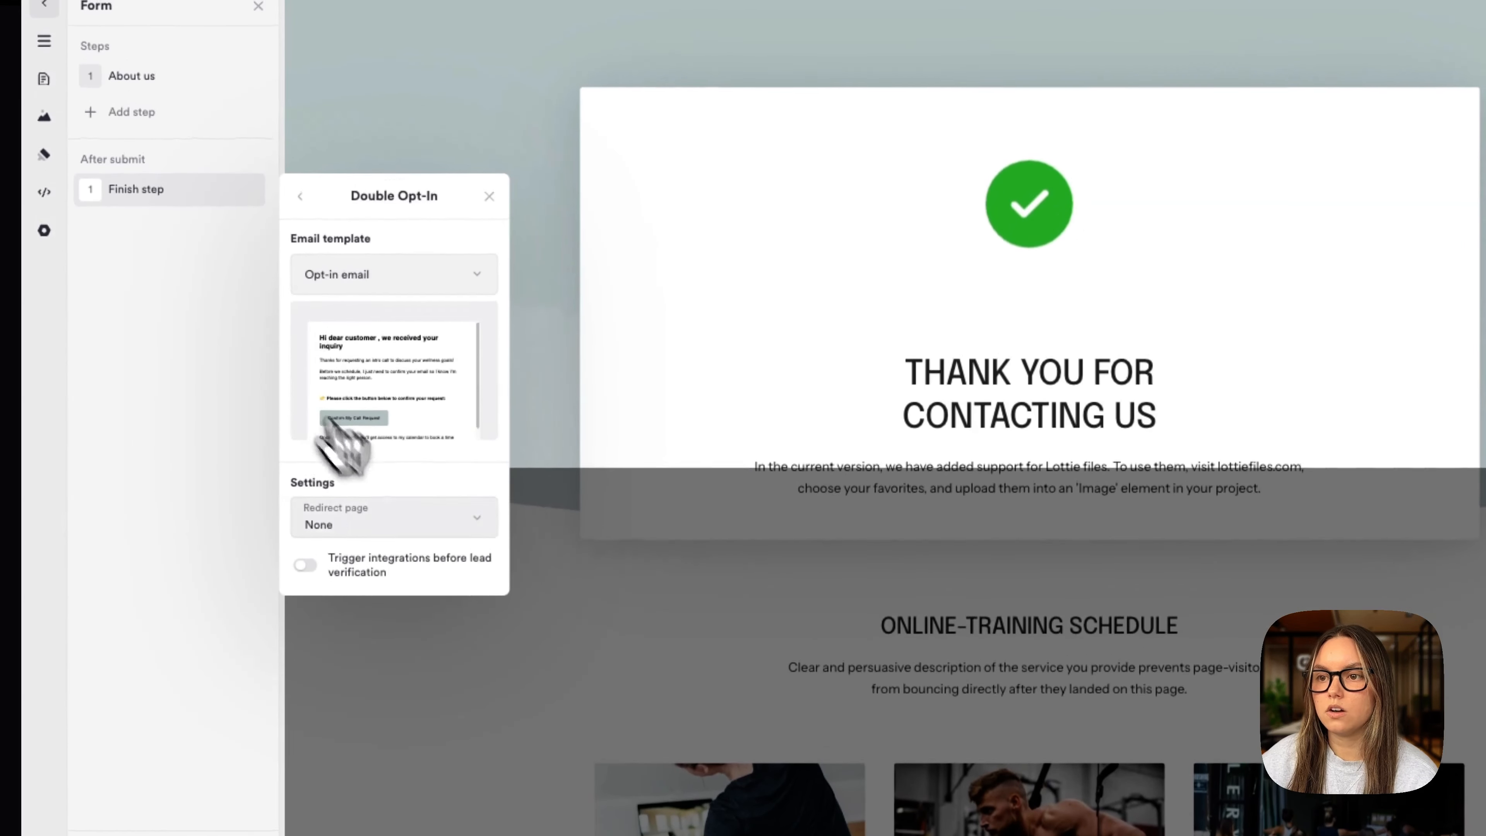
mouse_move(425, 192)
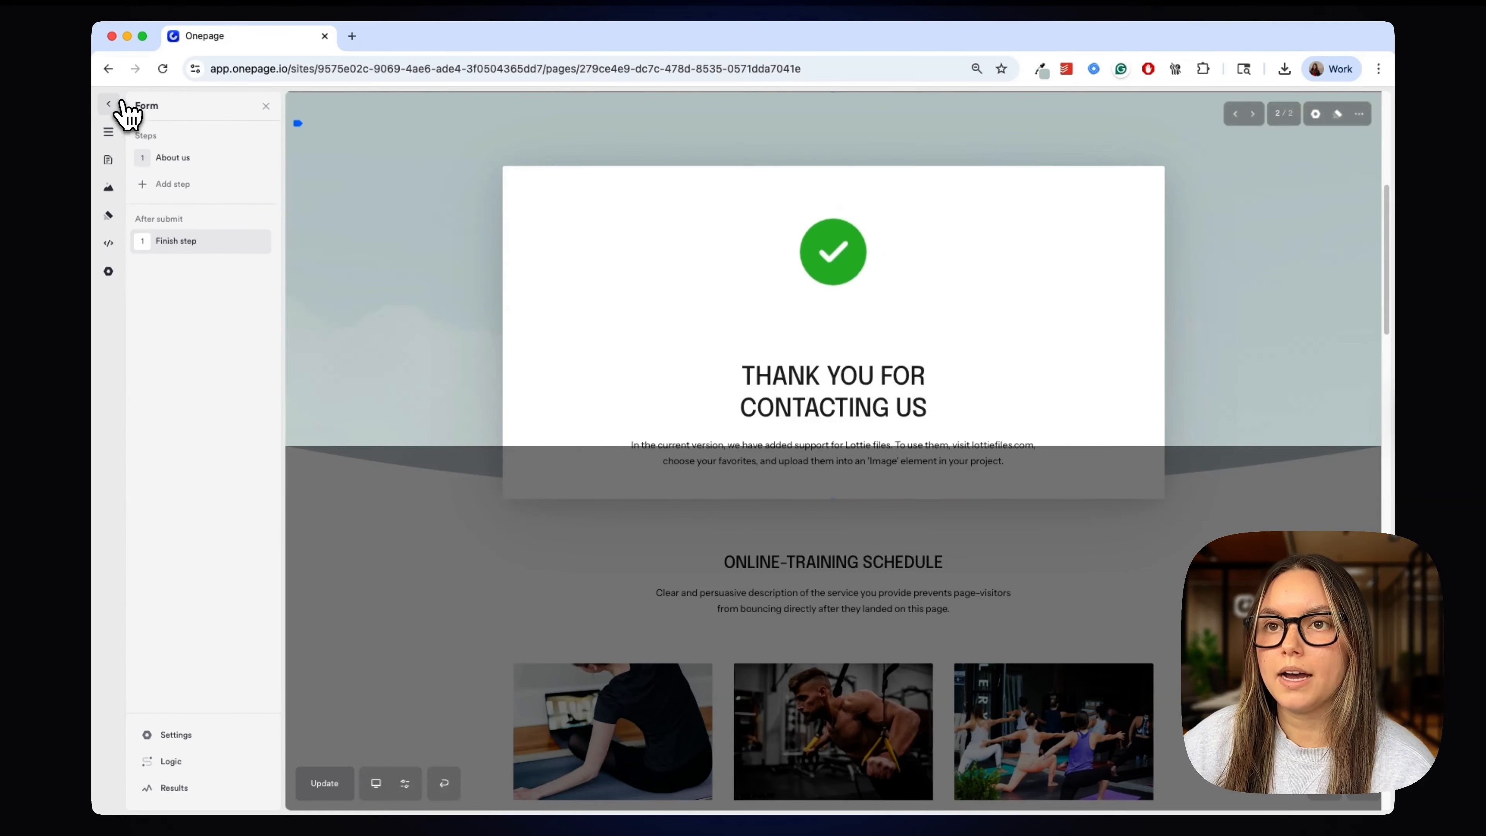
- Open the Opt-in email from the site's Emails page and show its sender addresses
left_click(121, 102)
left_click(249, 278)
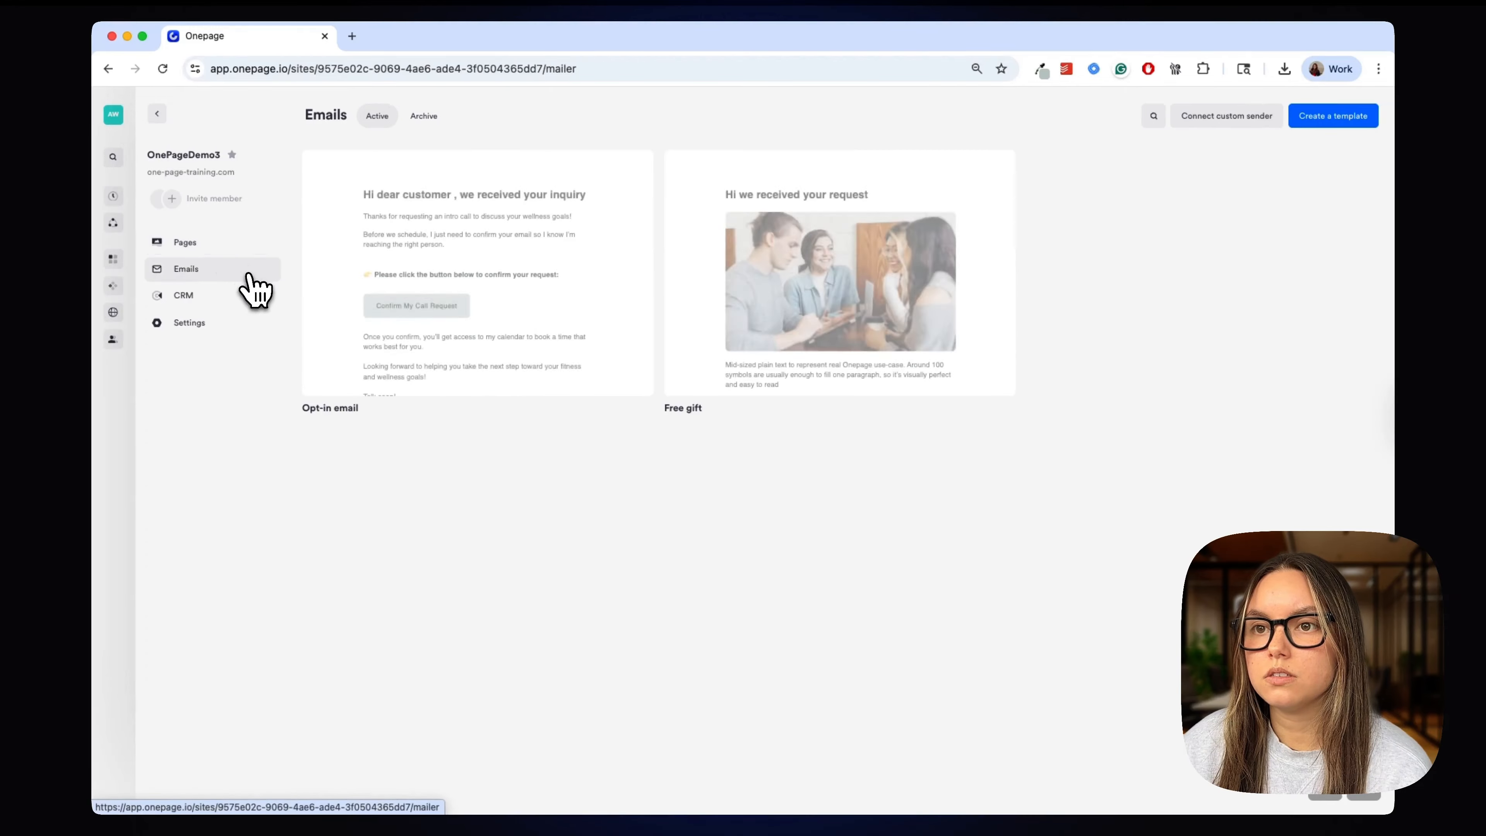
left_click(502, 258)
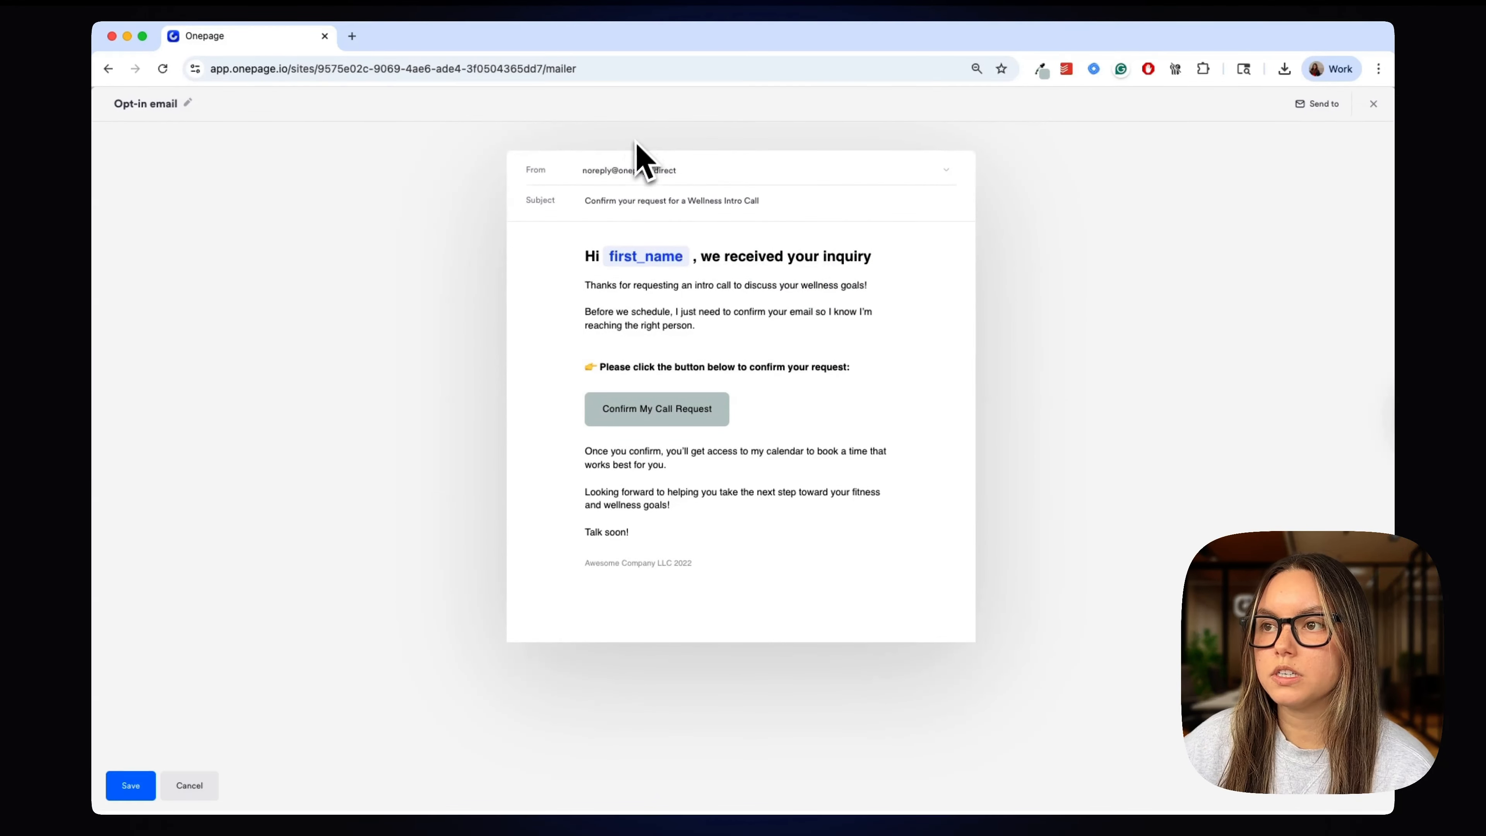
left_click(650, 176)
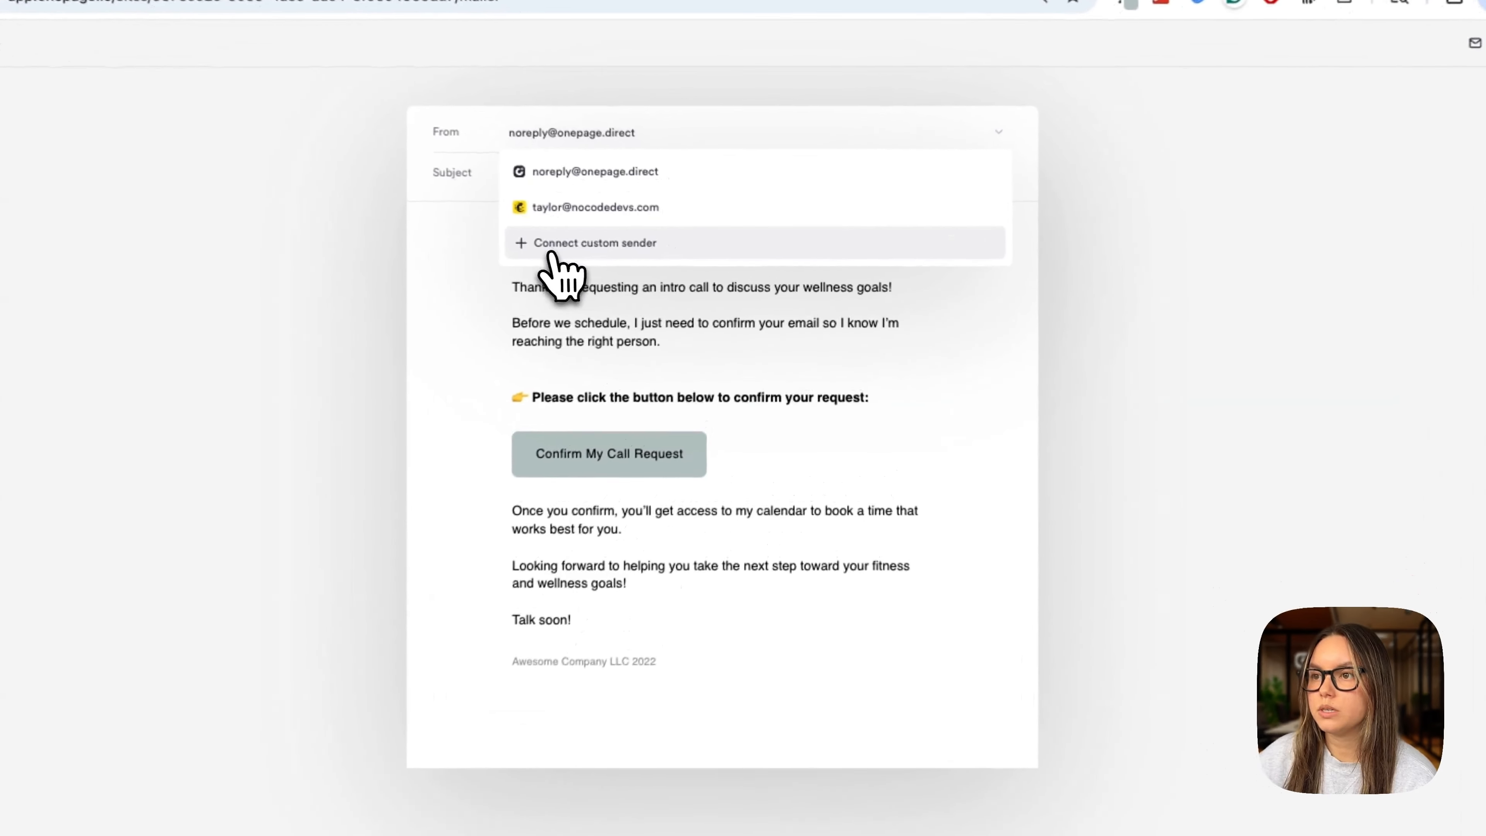
- Connect a Mailchimp custom sender with the sender e-mail and from name, and copy a new API key
left_click(711, 257)
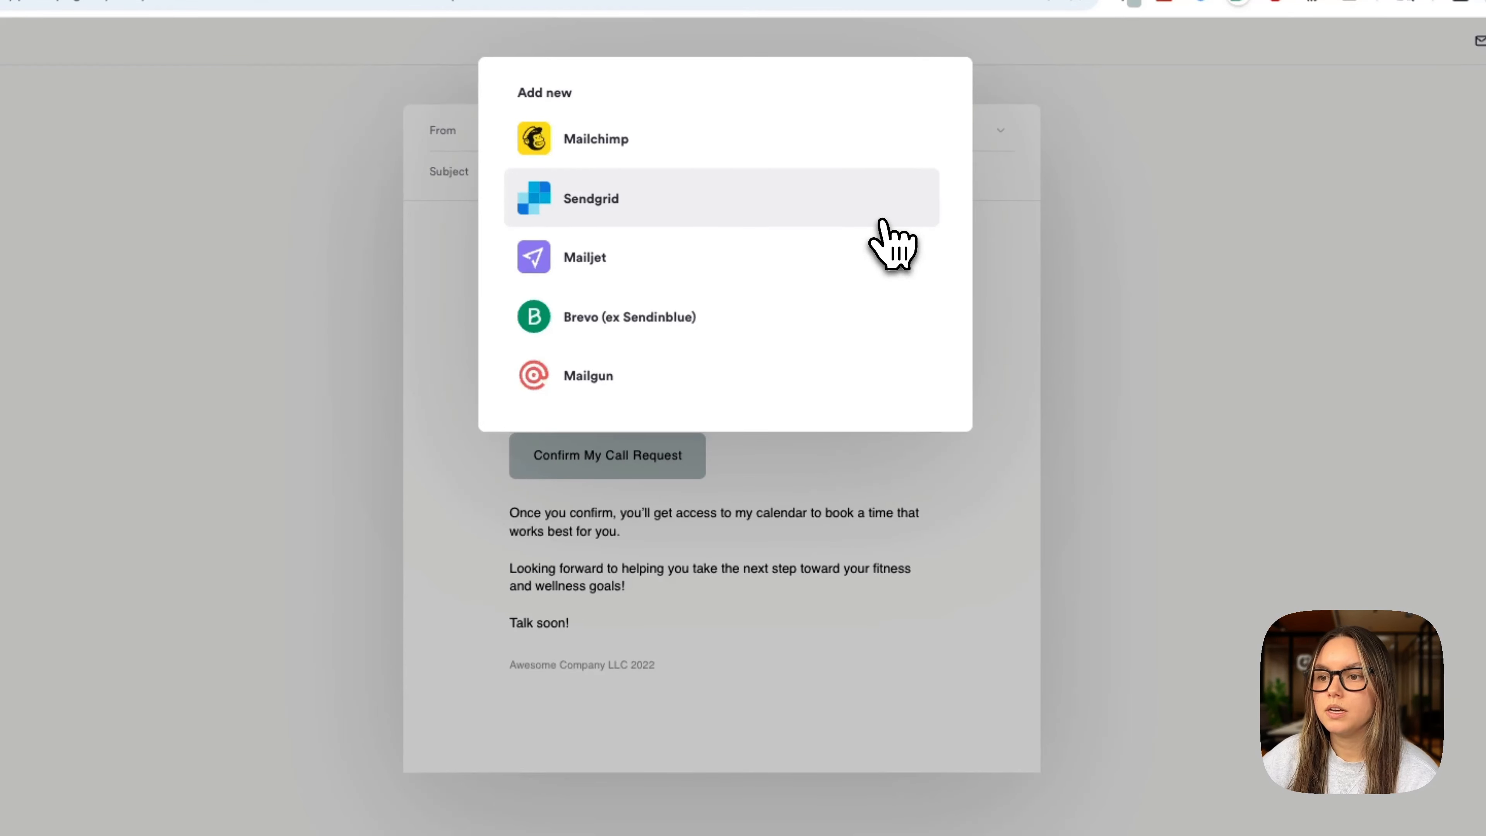
left_click(844, 164)
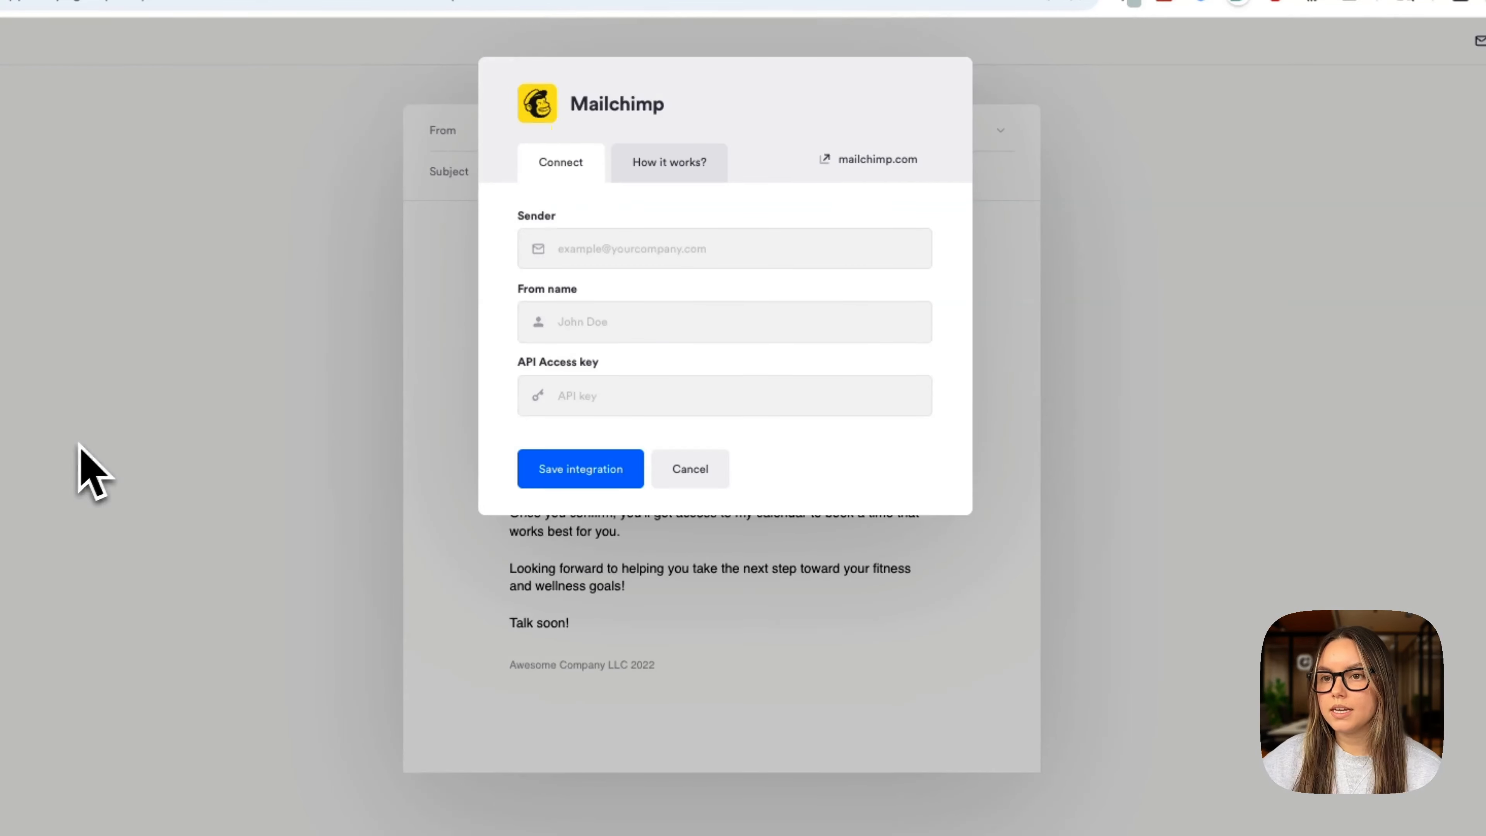
left_click(647, 260)
type("tau")
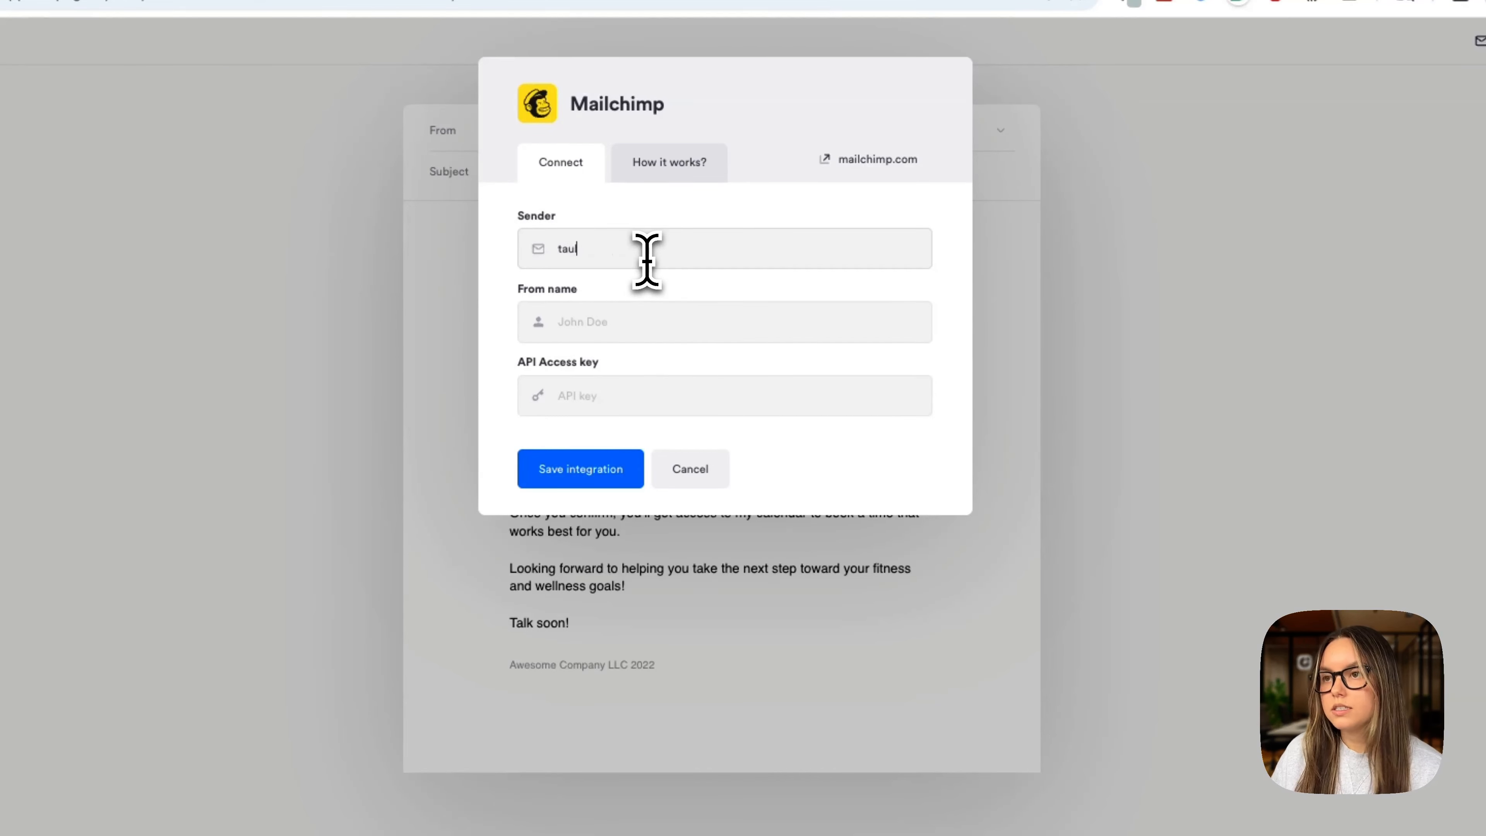
key("Tab")
type("T")
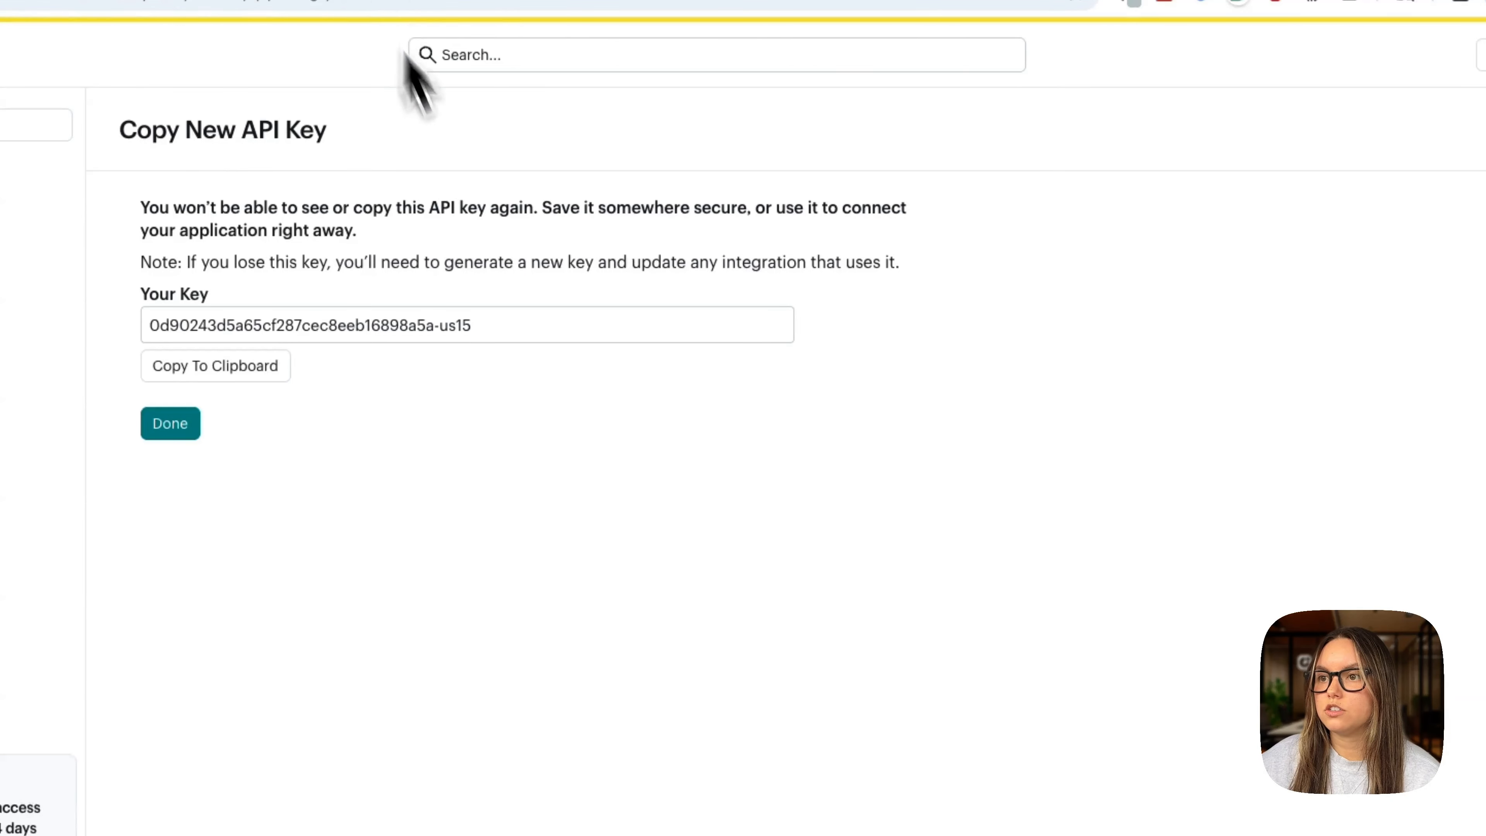
left_click(215, 366)
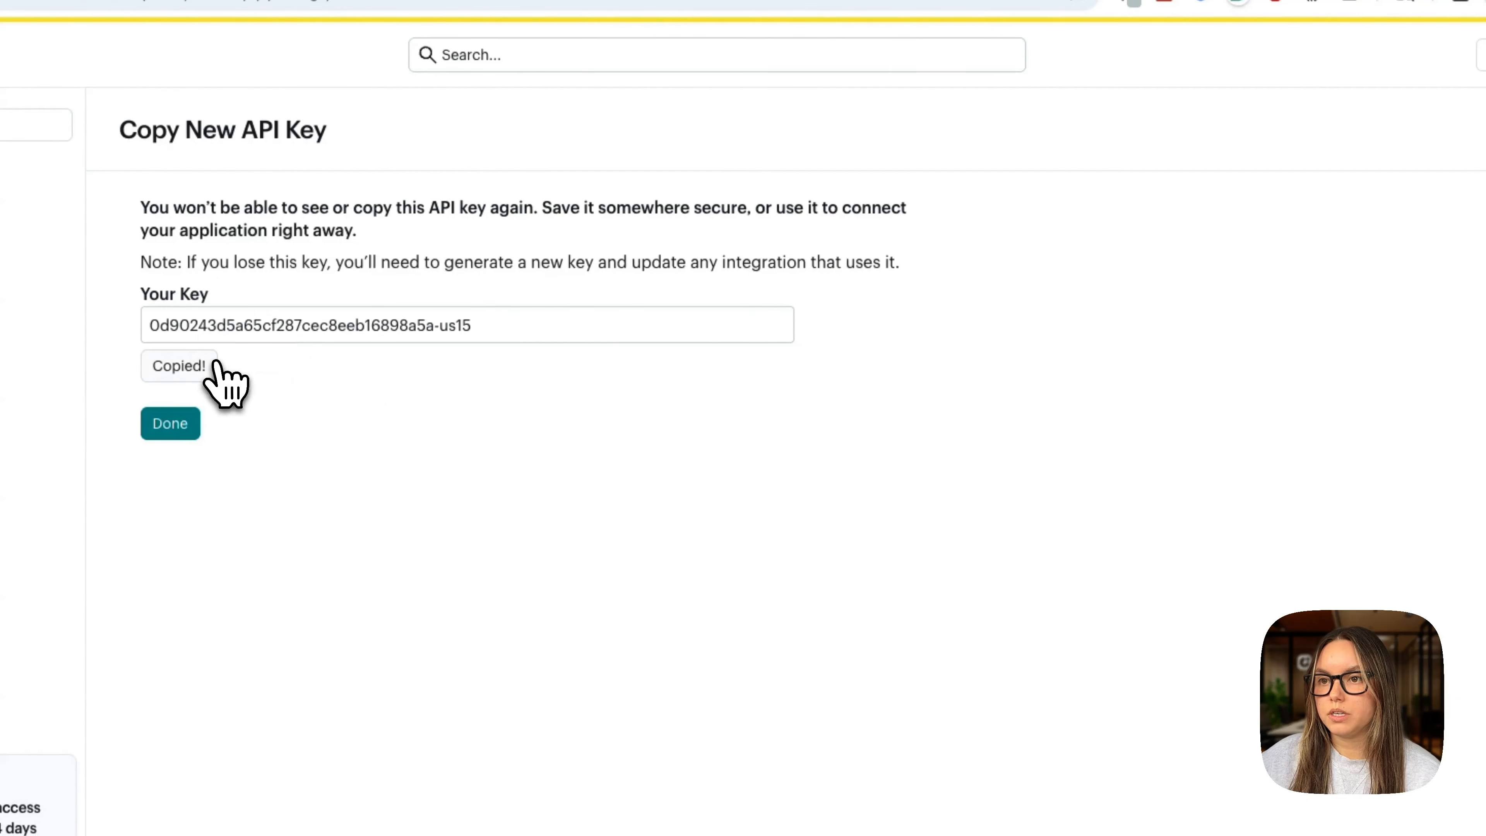
left_click(105, 1)
- Paste the Mailchimp API key, save the integration, then save and close the Opt-in email
left_click(617, 416)
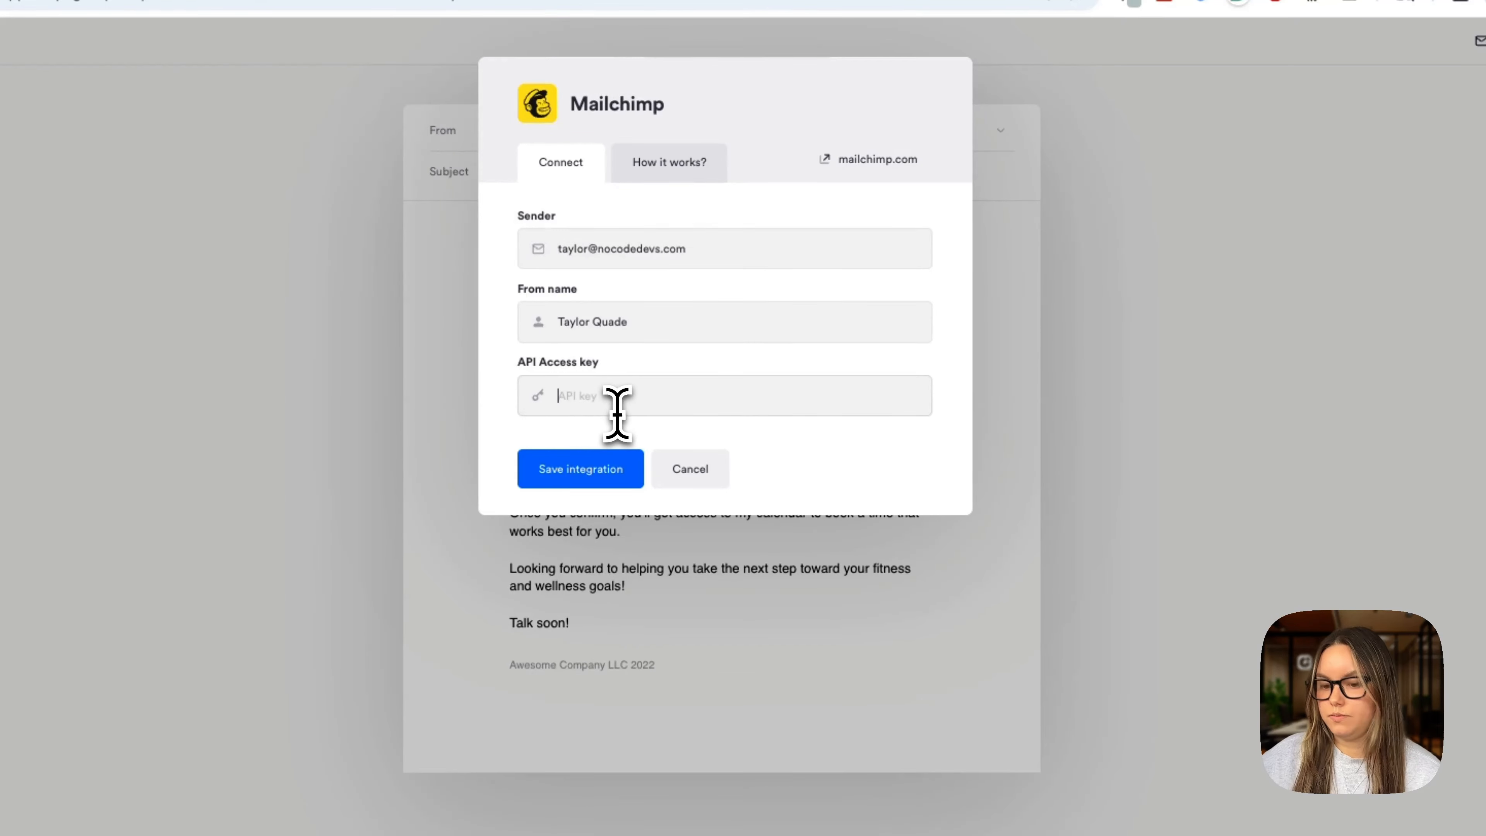
key("super+v")
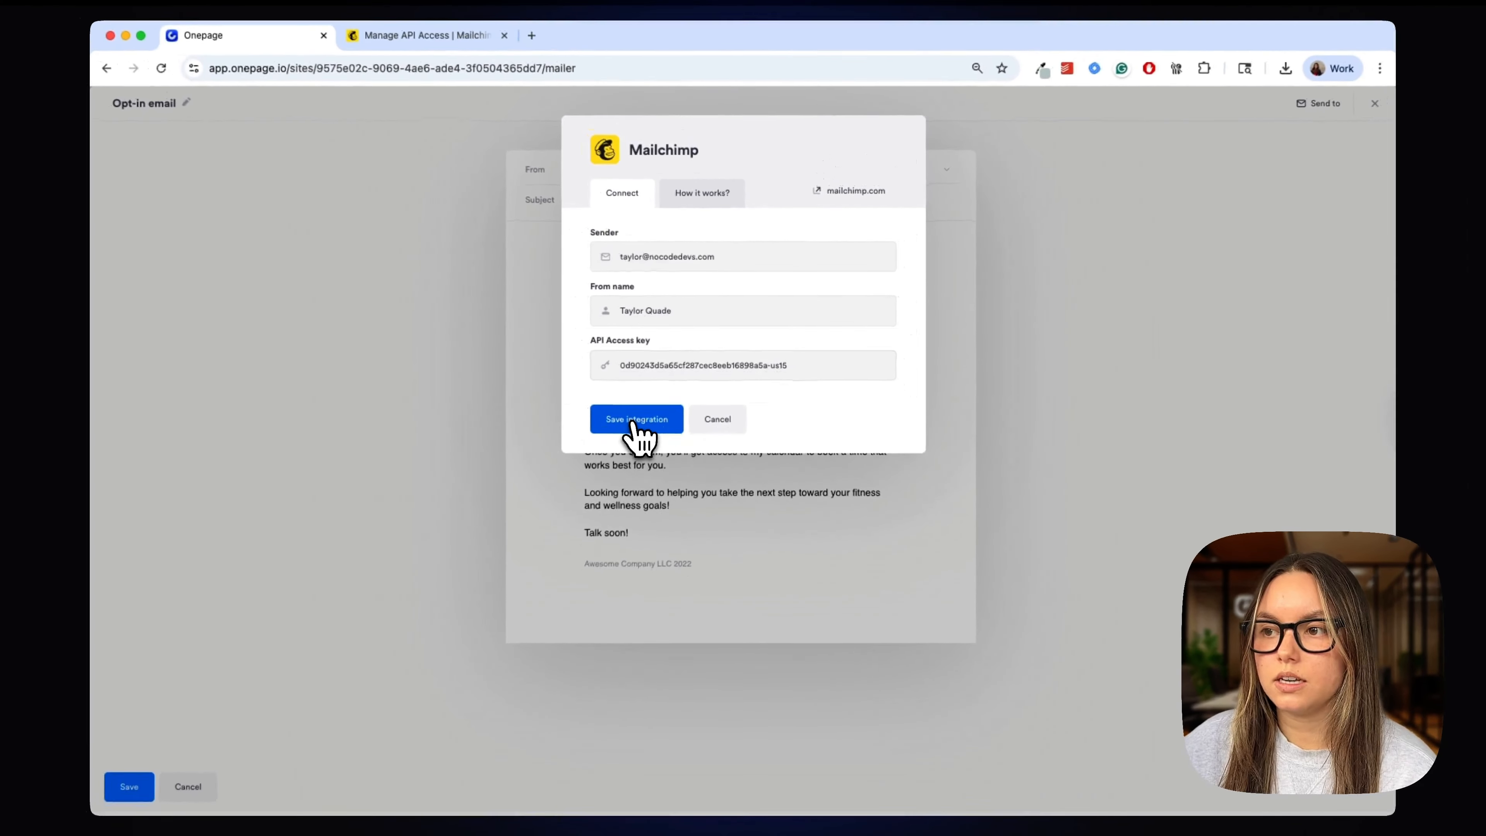
left_click(575, 472)
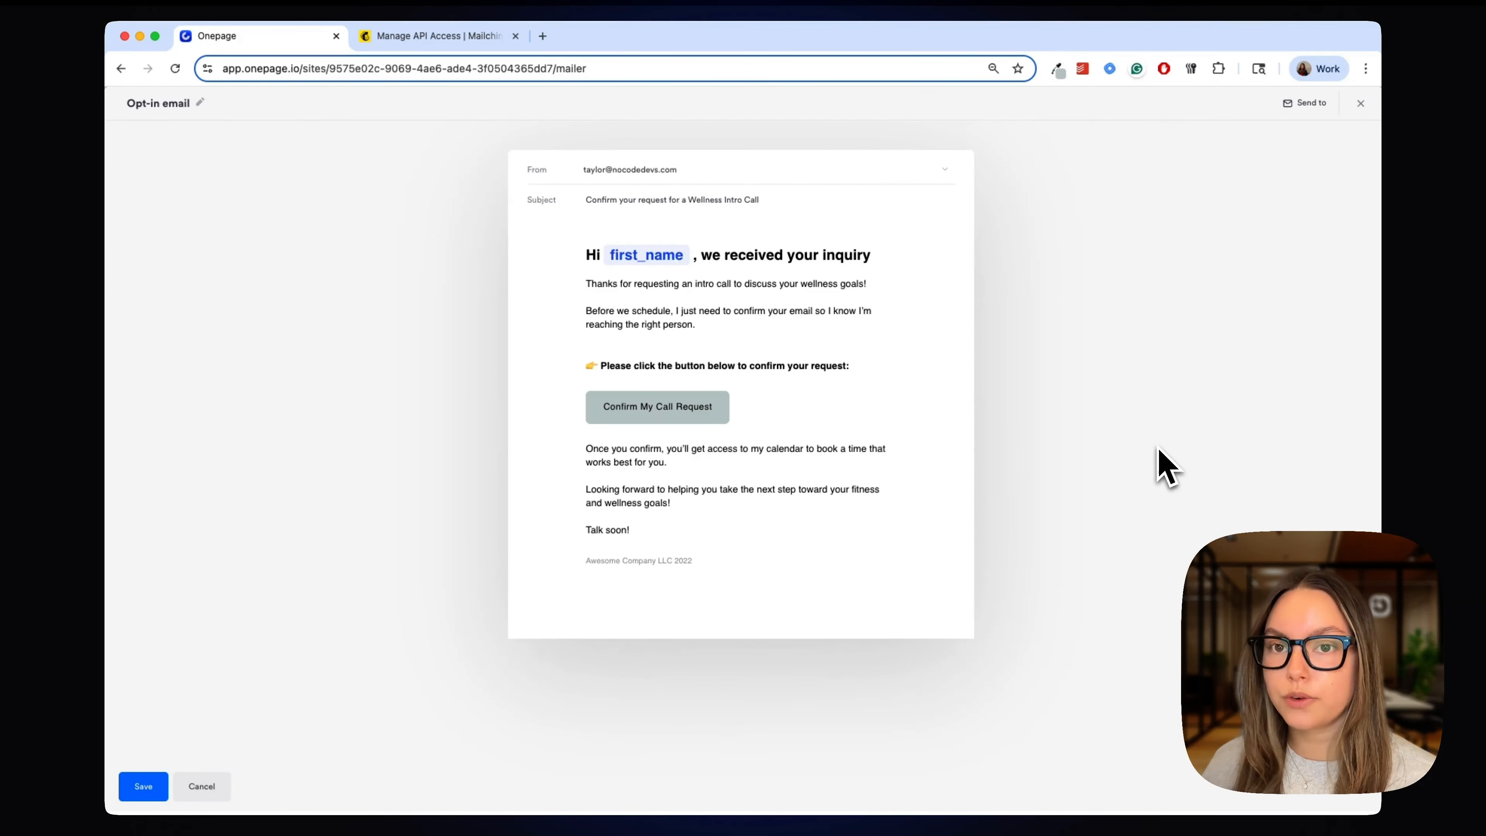
left_click(140, 786)
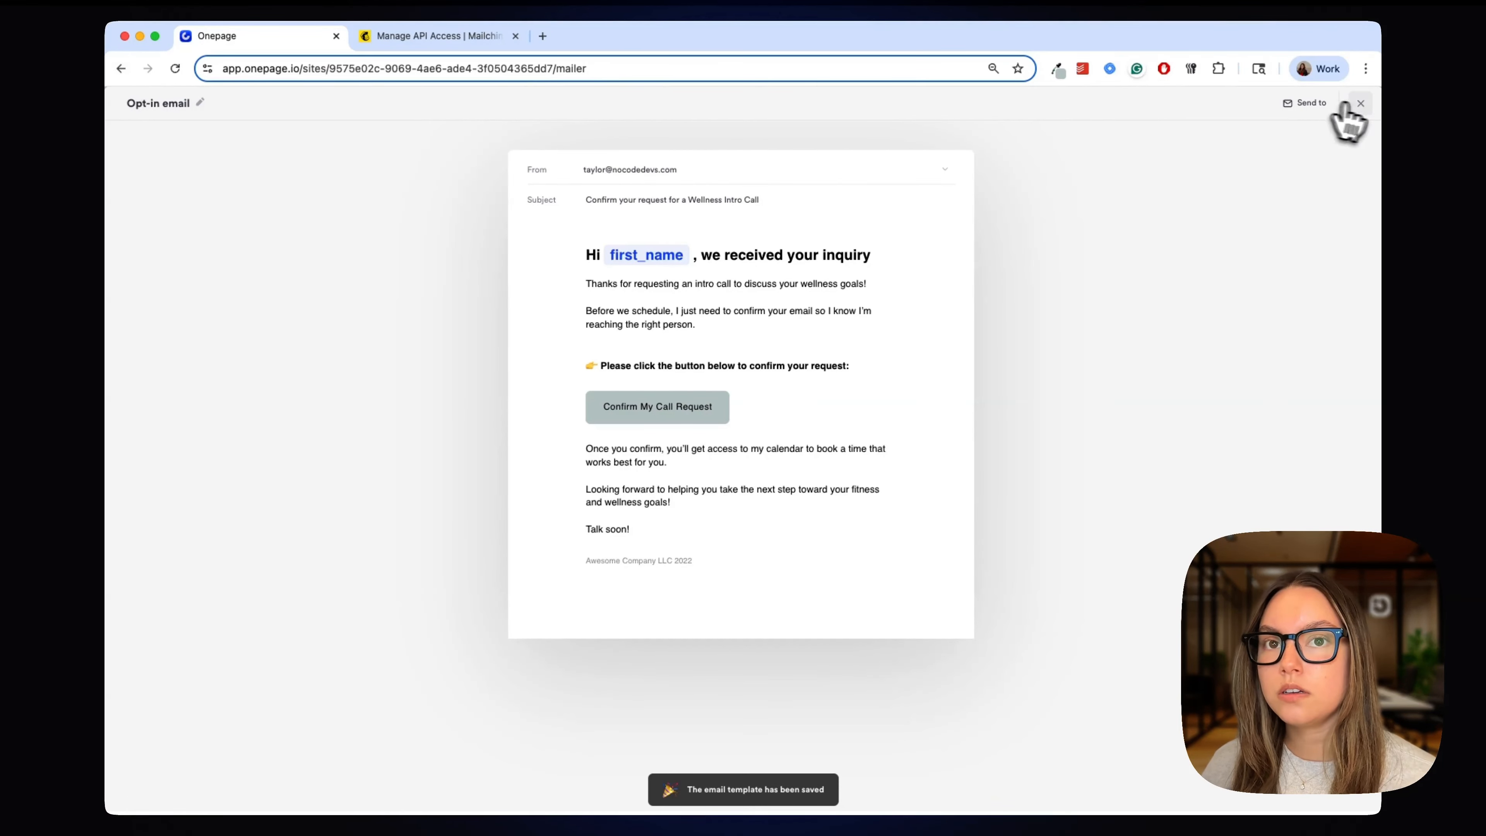
left_click(1360, 103)
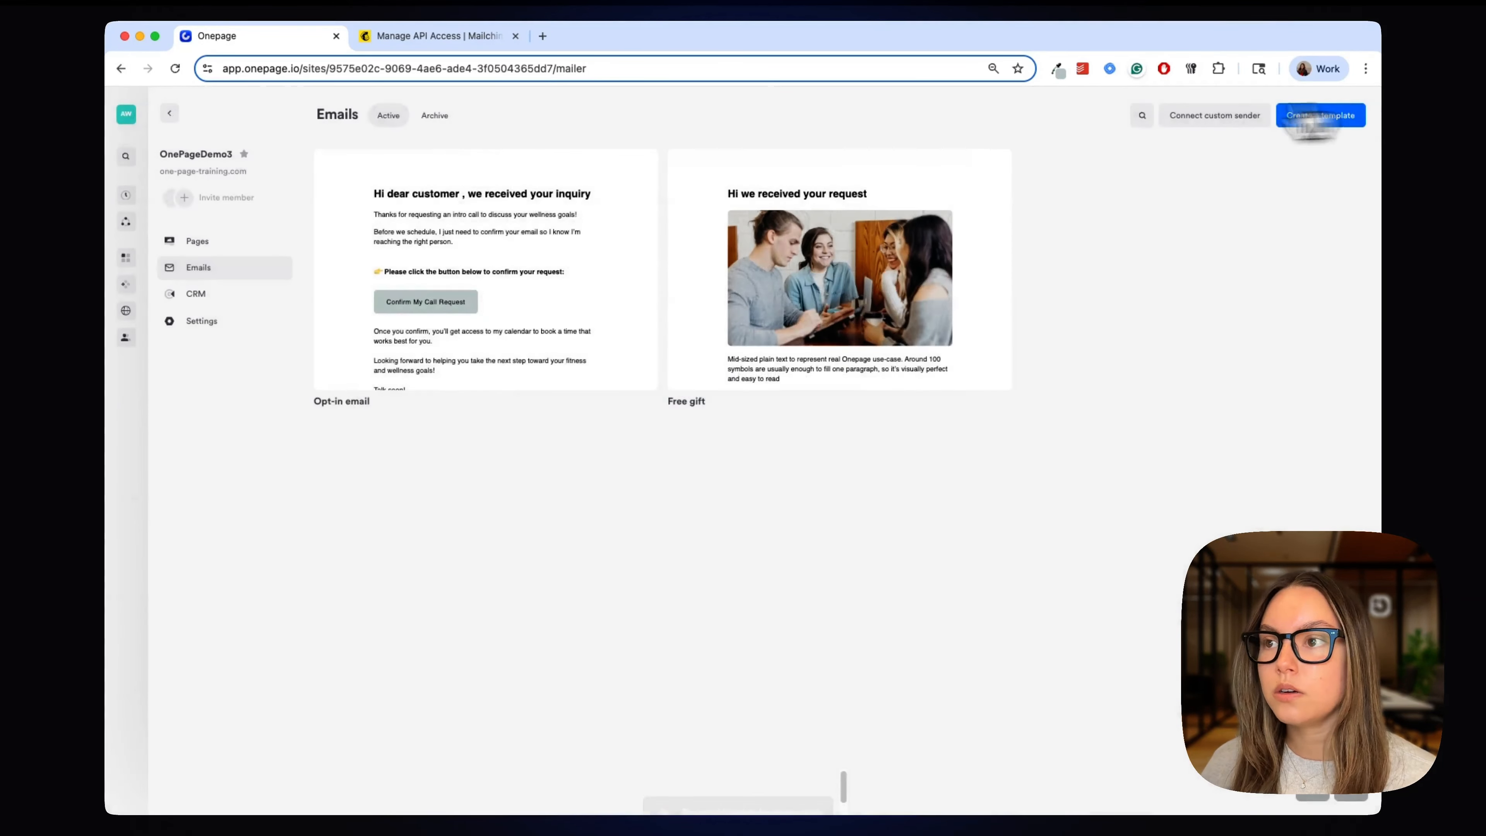
- Go to the CRM page and bring up its integrations list over the leads table
left_click(215, 296)
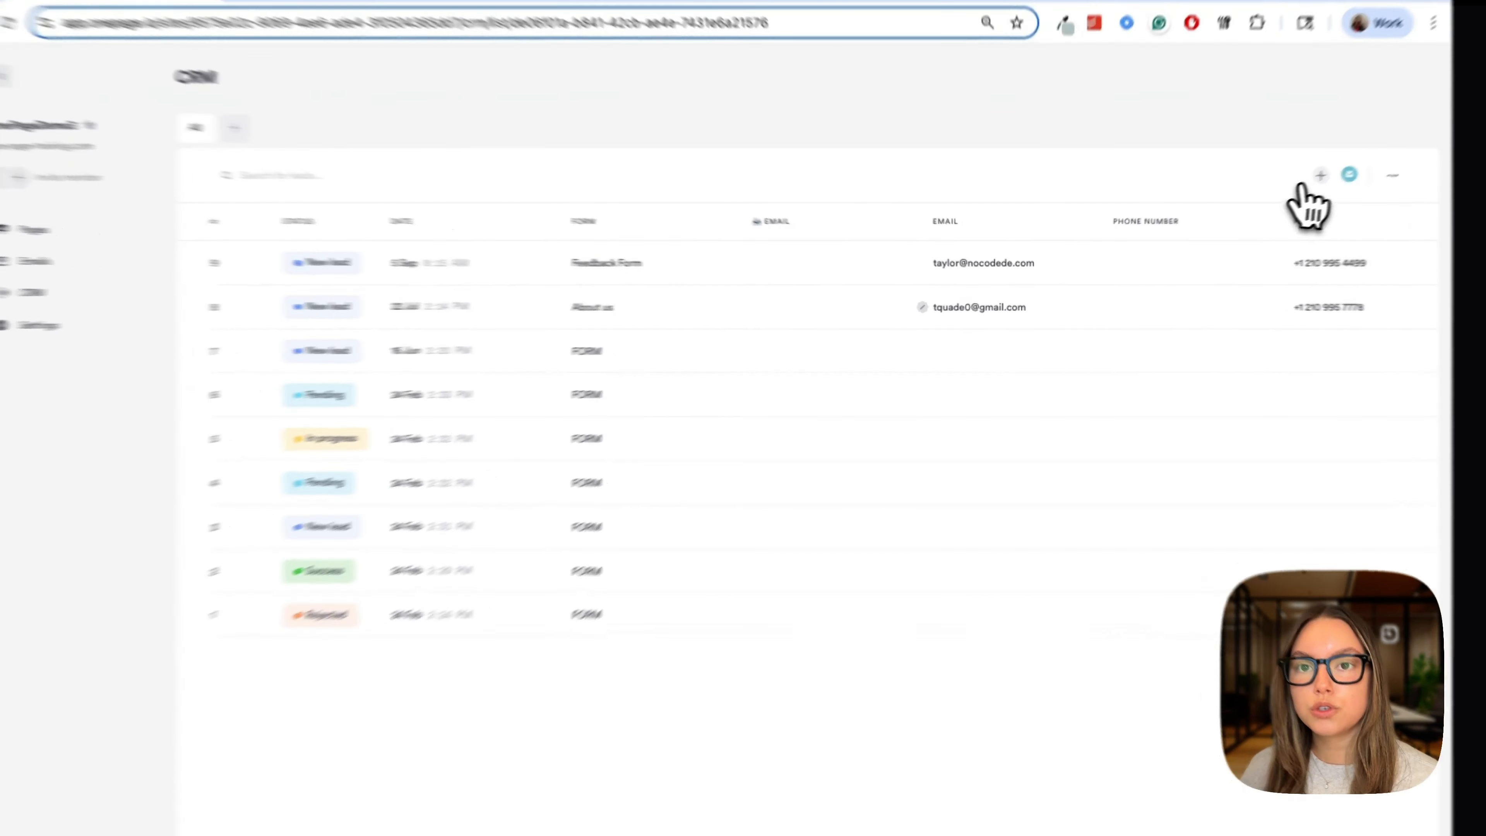
left_click(1321, 175)
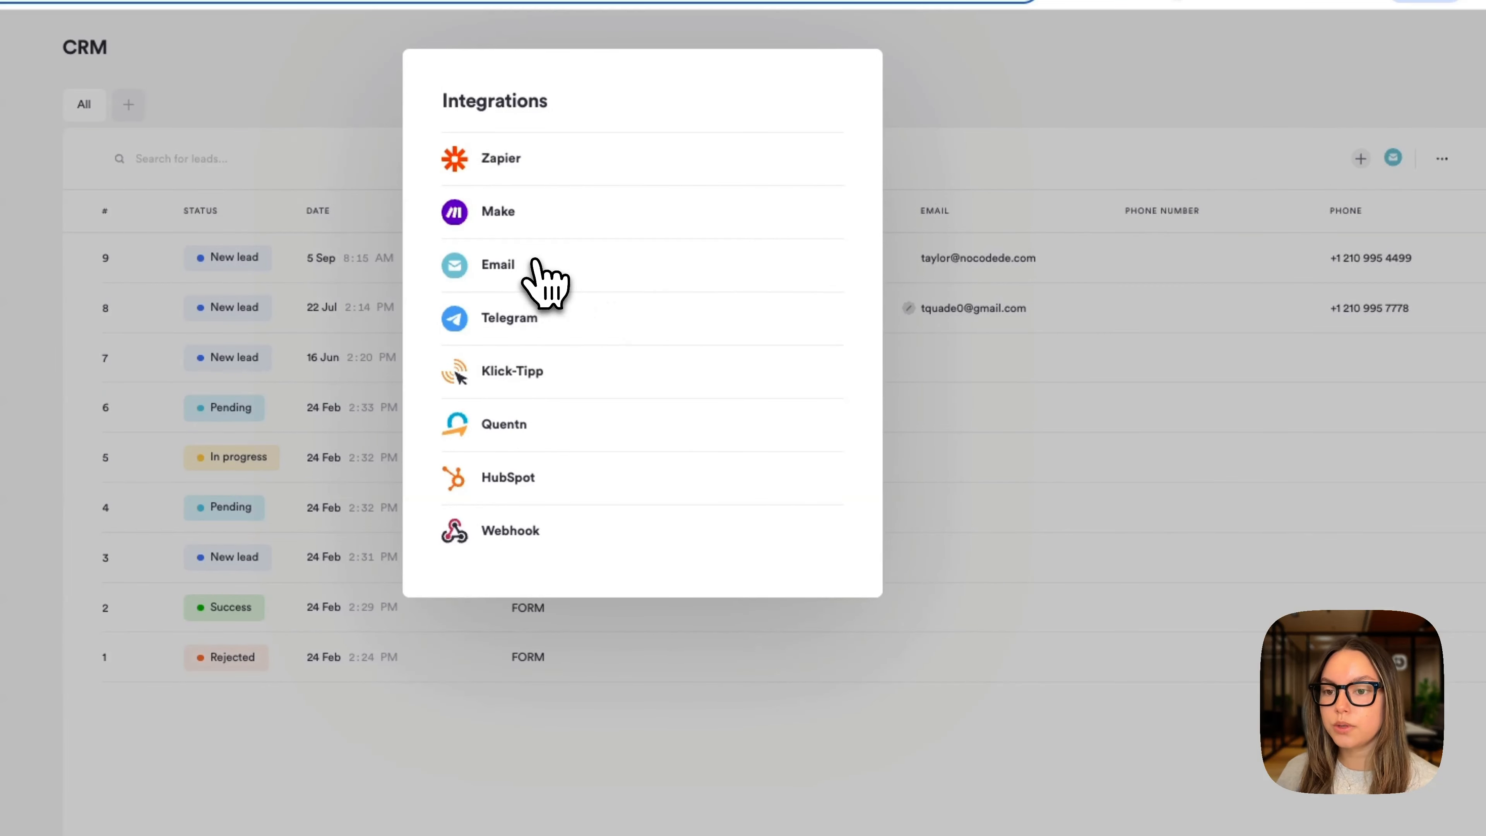
- Add the team e-mail address as a lead-notification recipient via the Email integration, then close it
left_click(537, 262)
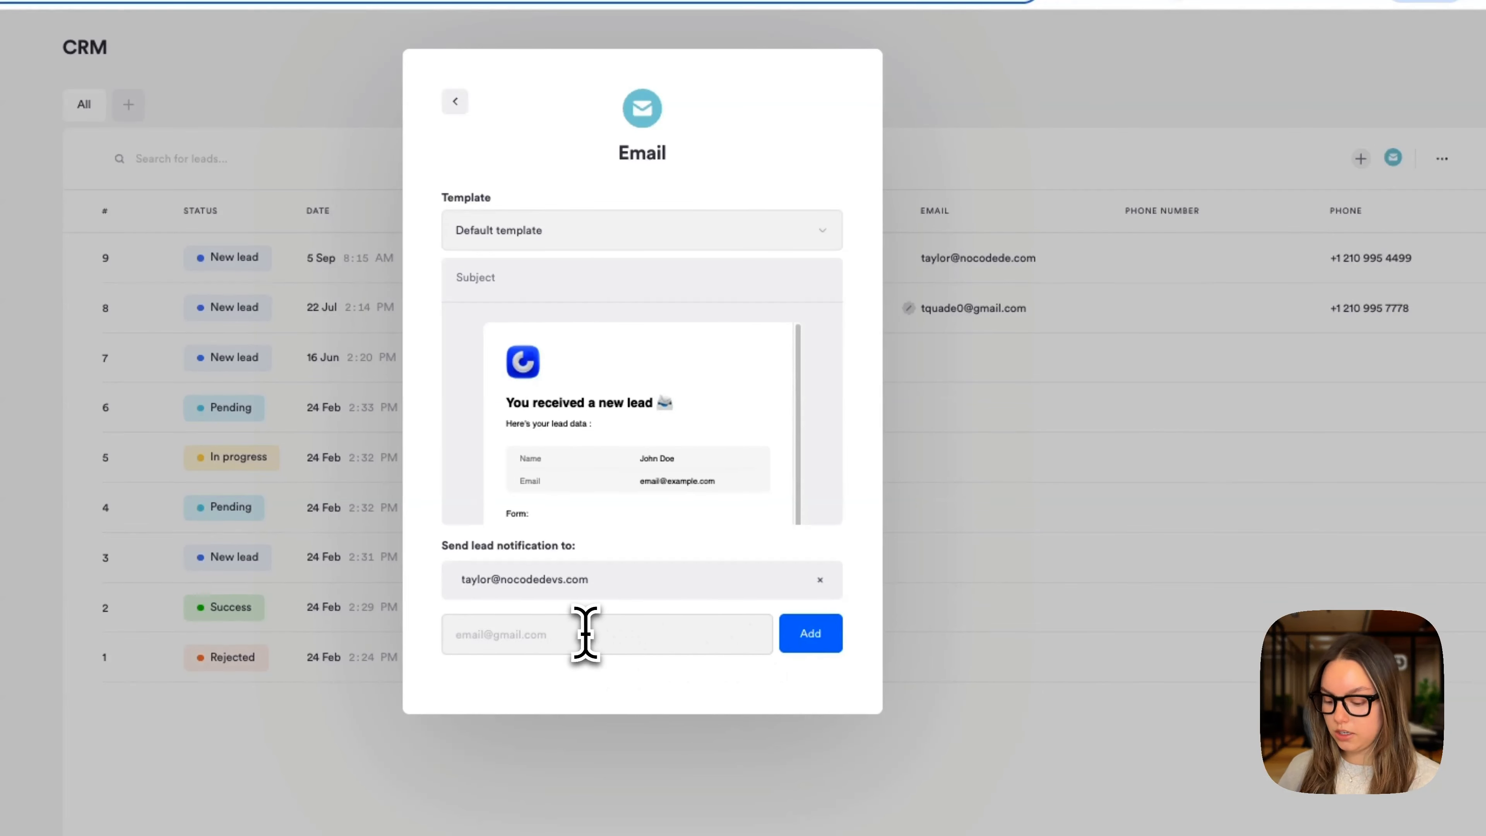
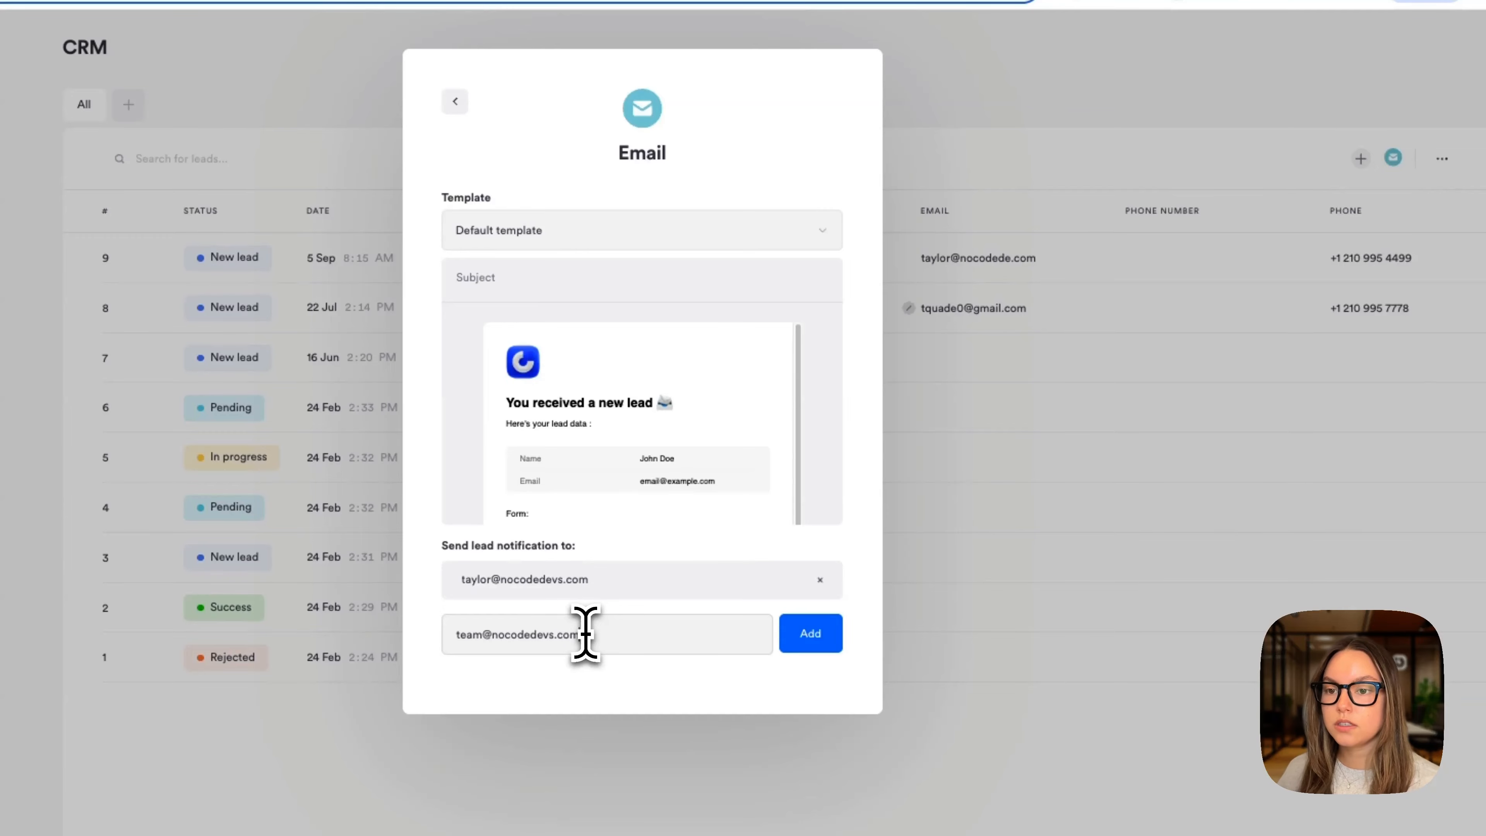
left_click(807, 639)
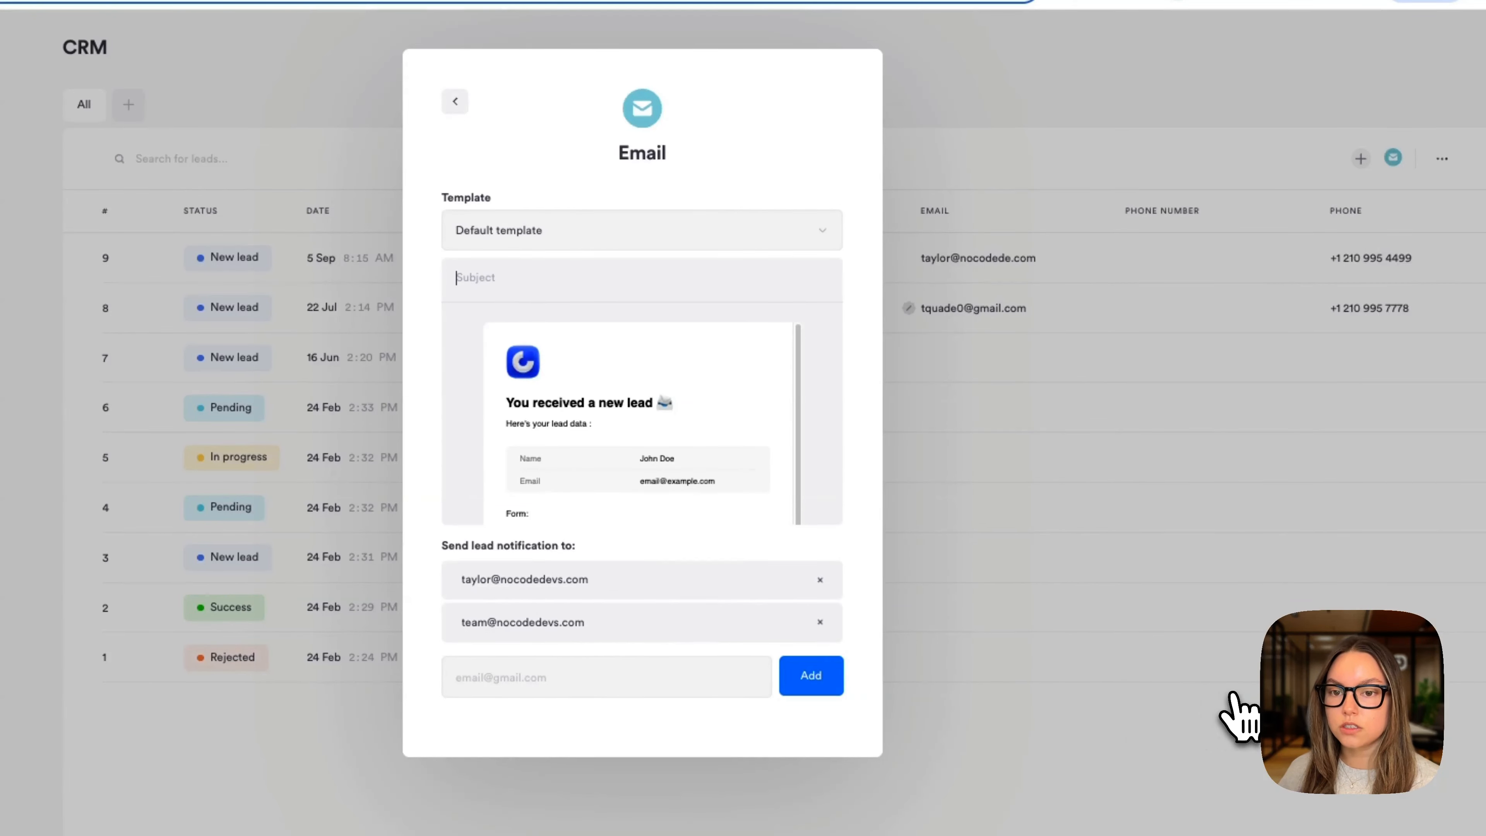
left_click(455, 103)
left_click(358, 123)
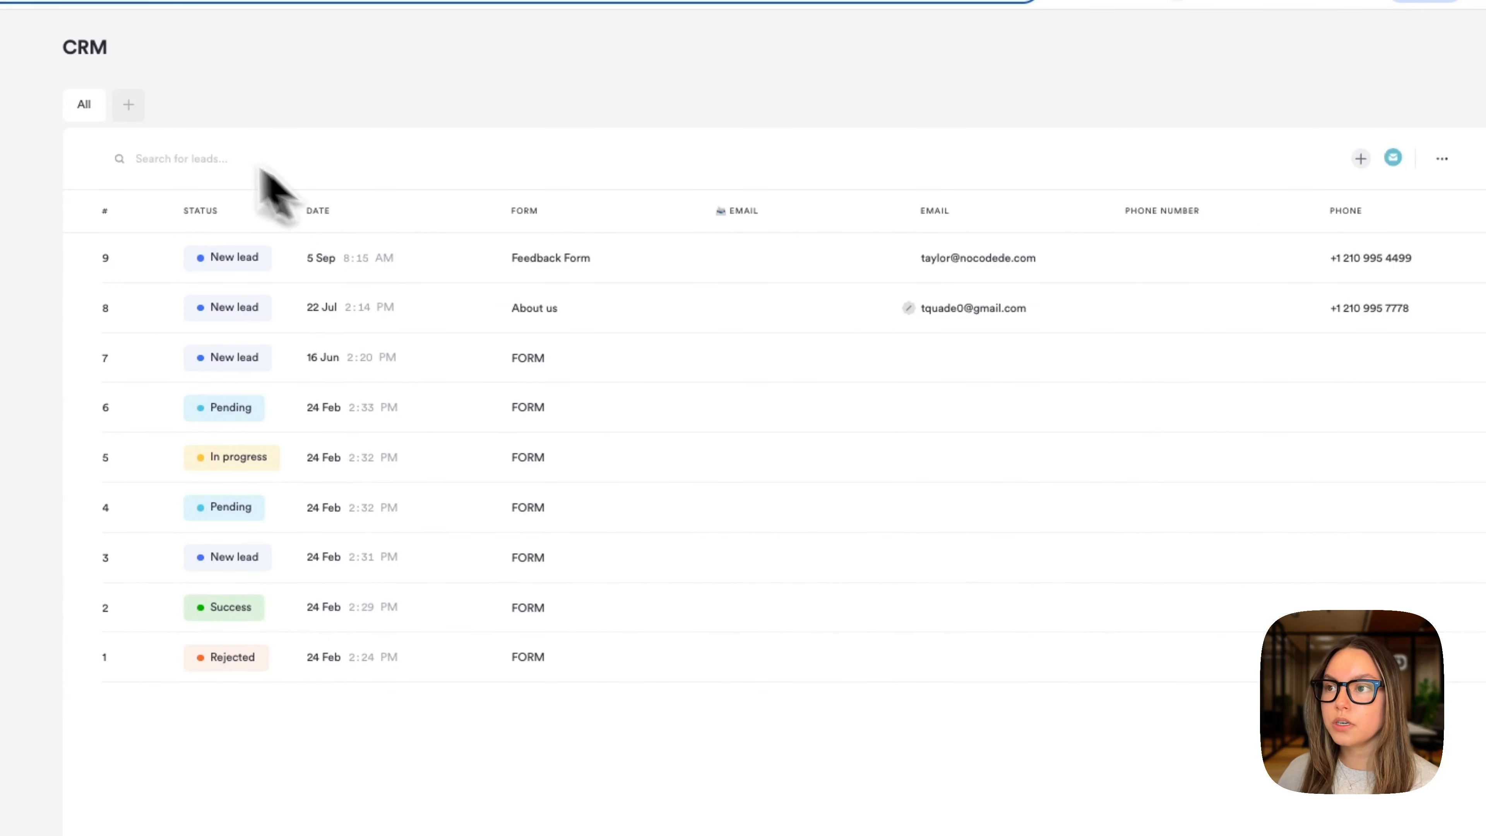
- Create a lead list named 'Feedback list' that collects leads from the Feedback Form
left_click(131, 107)
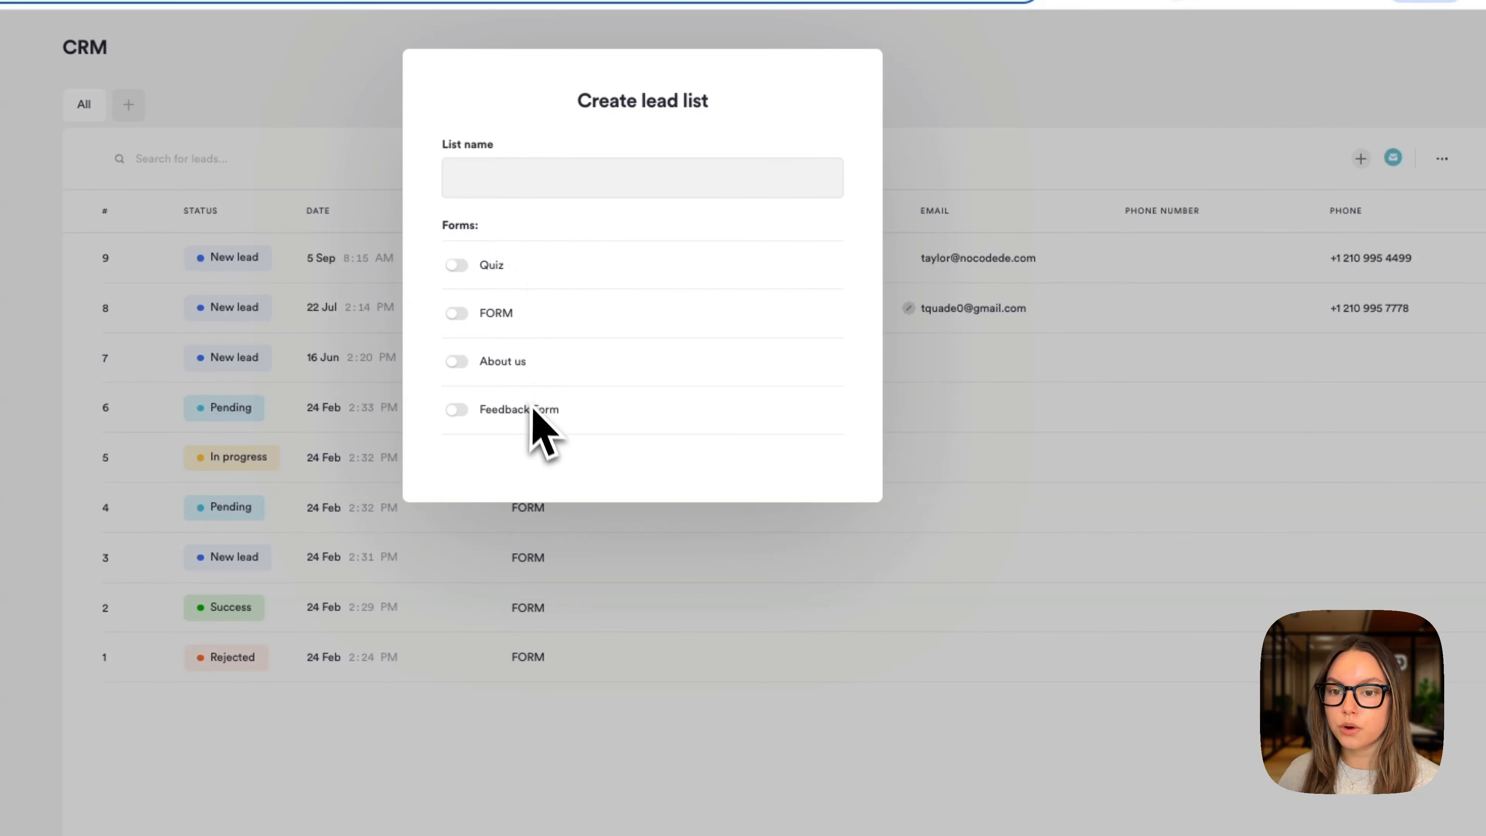
left_click(517, 186)
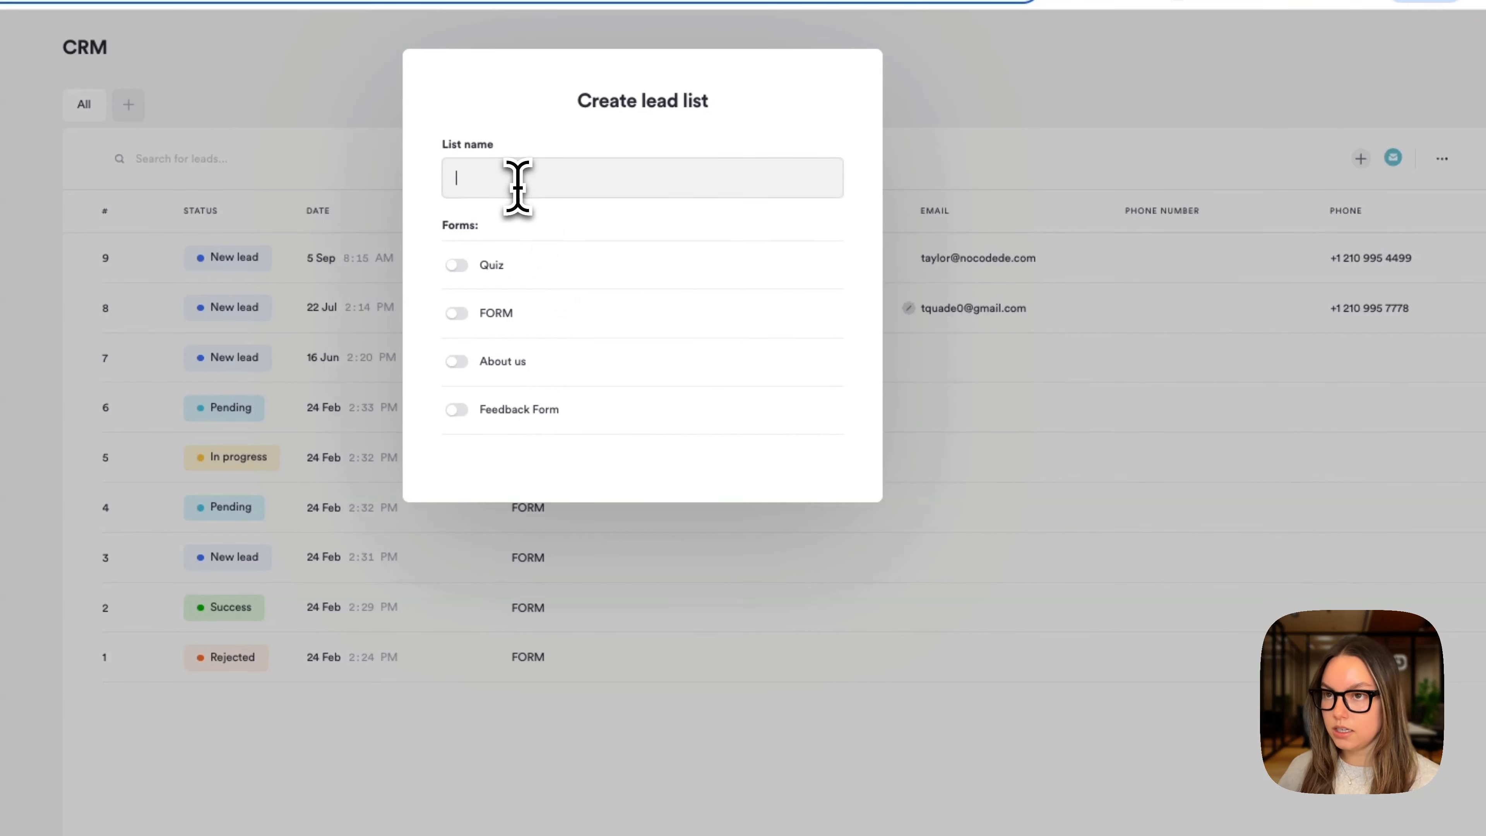
type("Feedback")
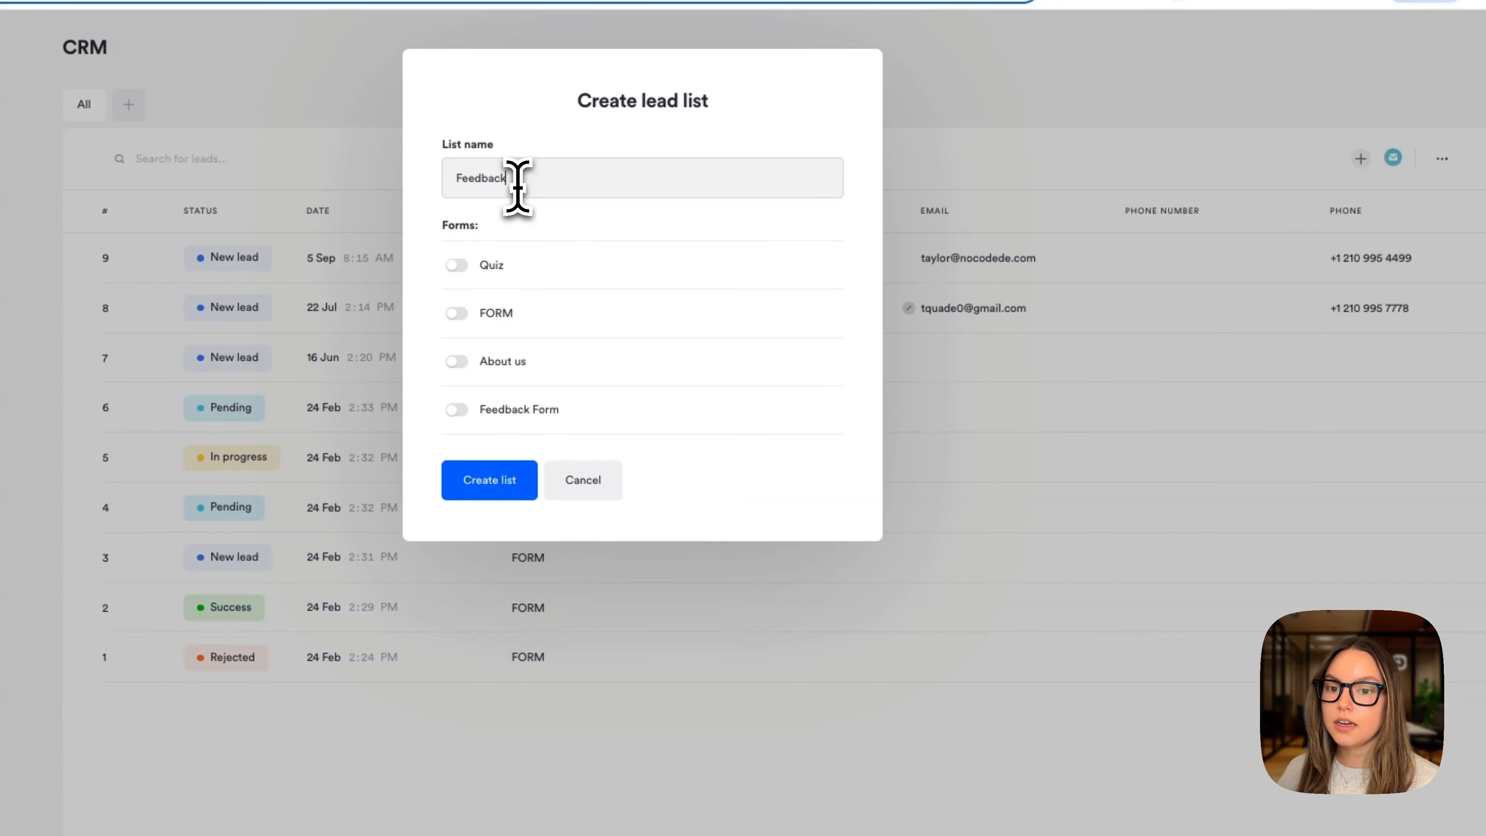
type(" list")
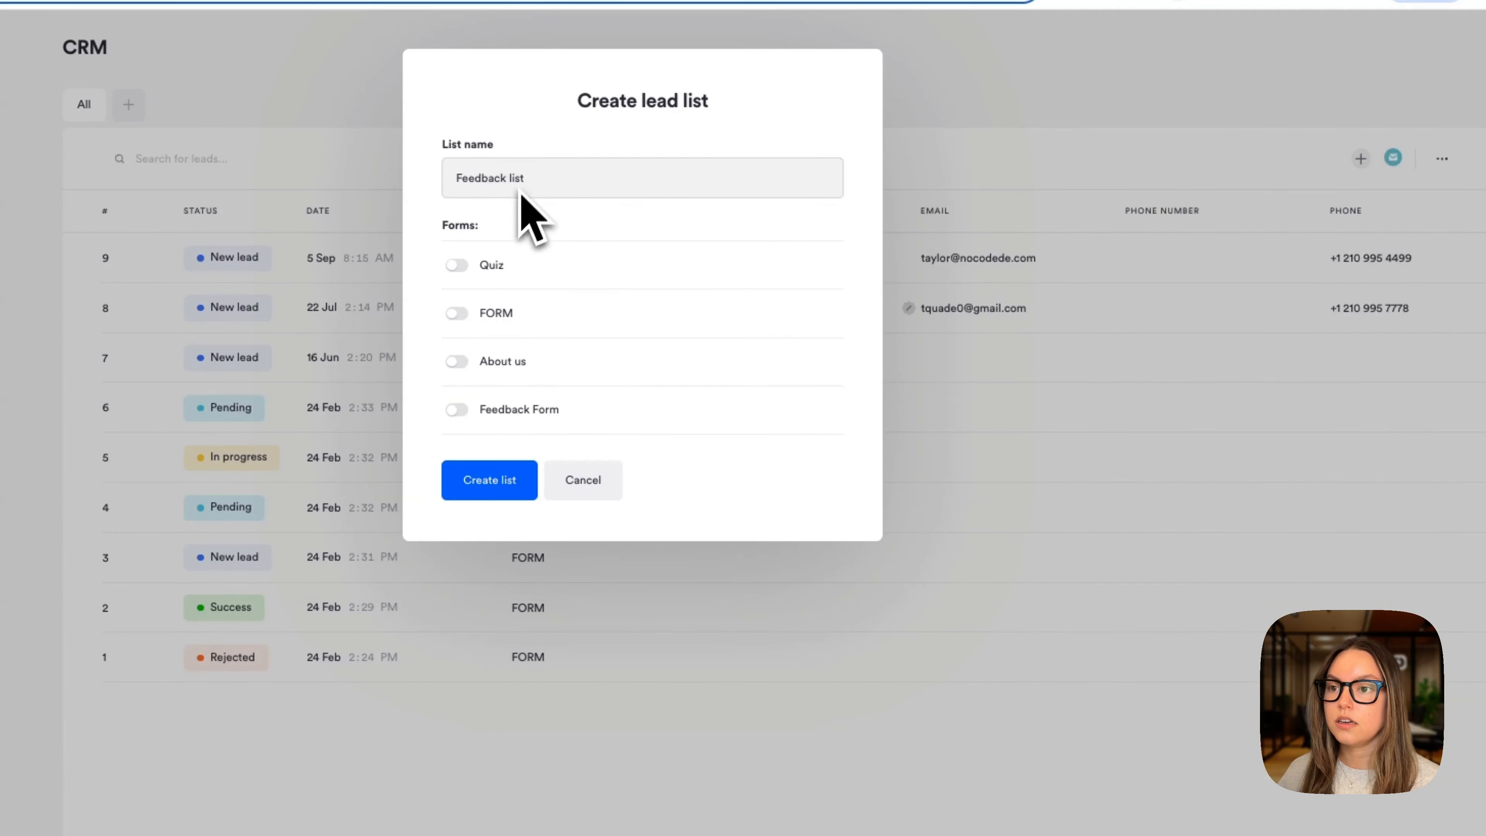
left_click(459, 410)
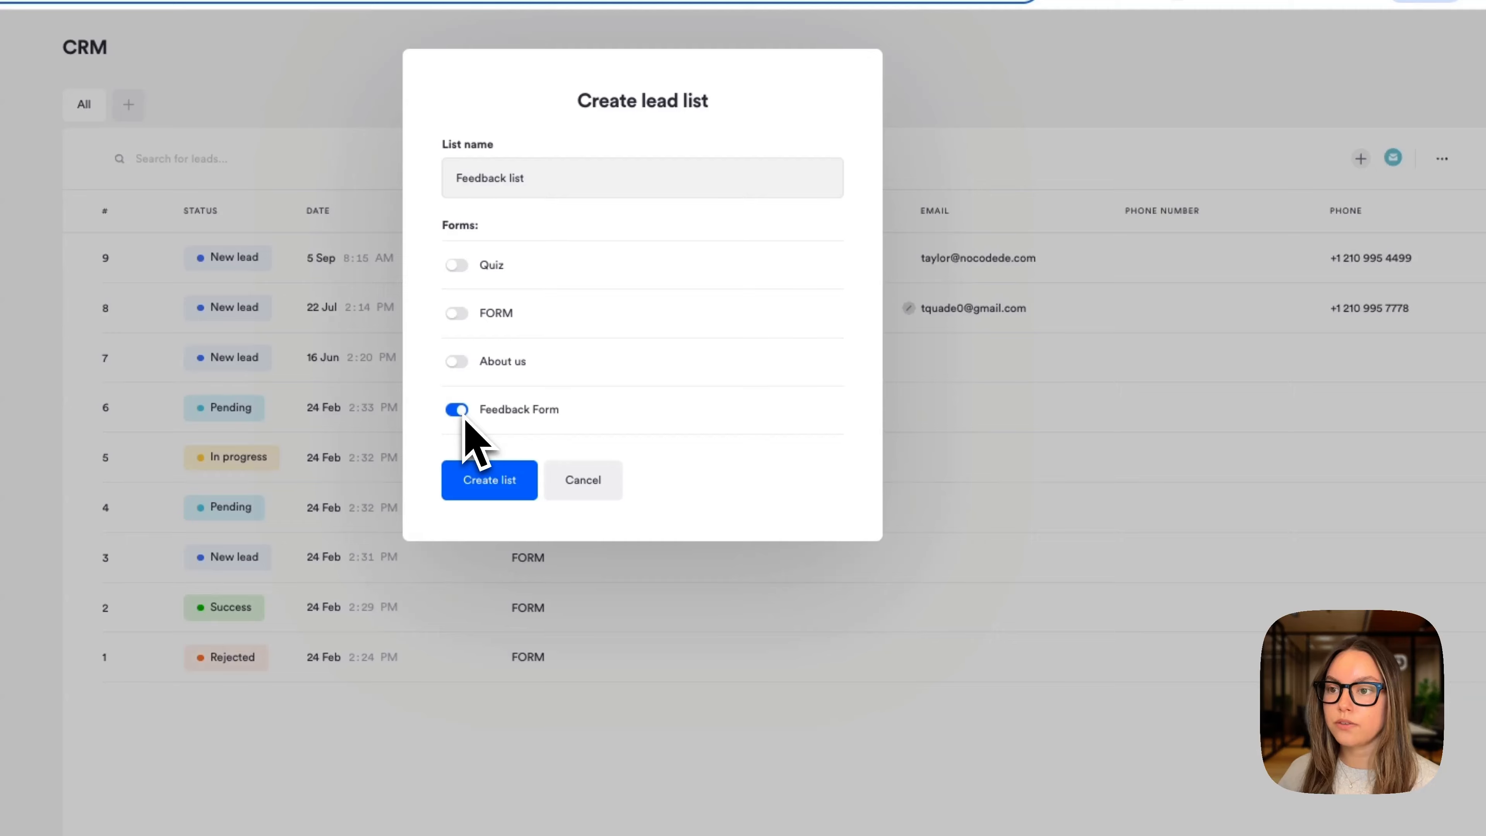
left_click(502, 483)
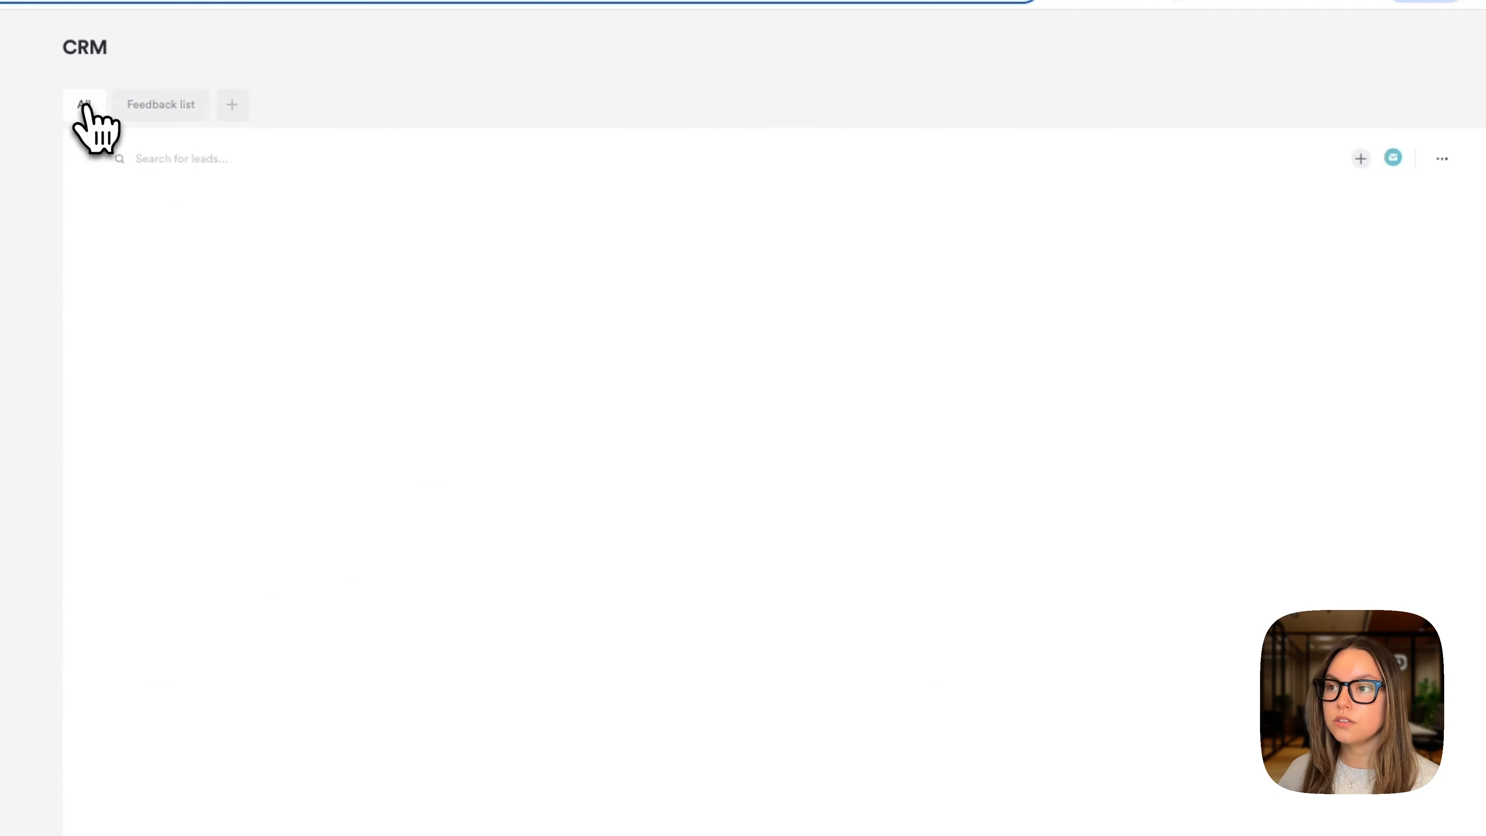
- Give the Feedback list an Email integration that notifies the customer-support address
left_click(176, 115)
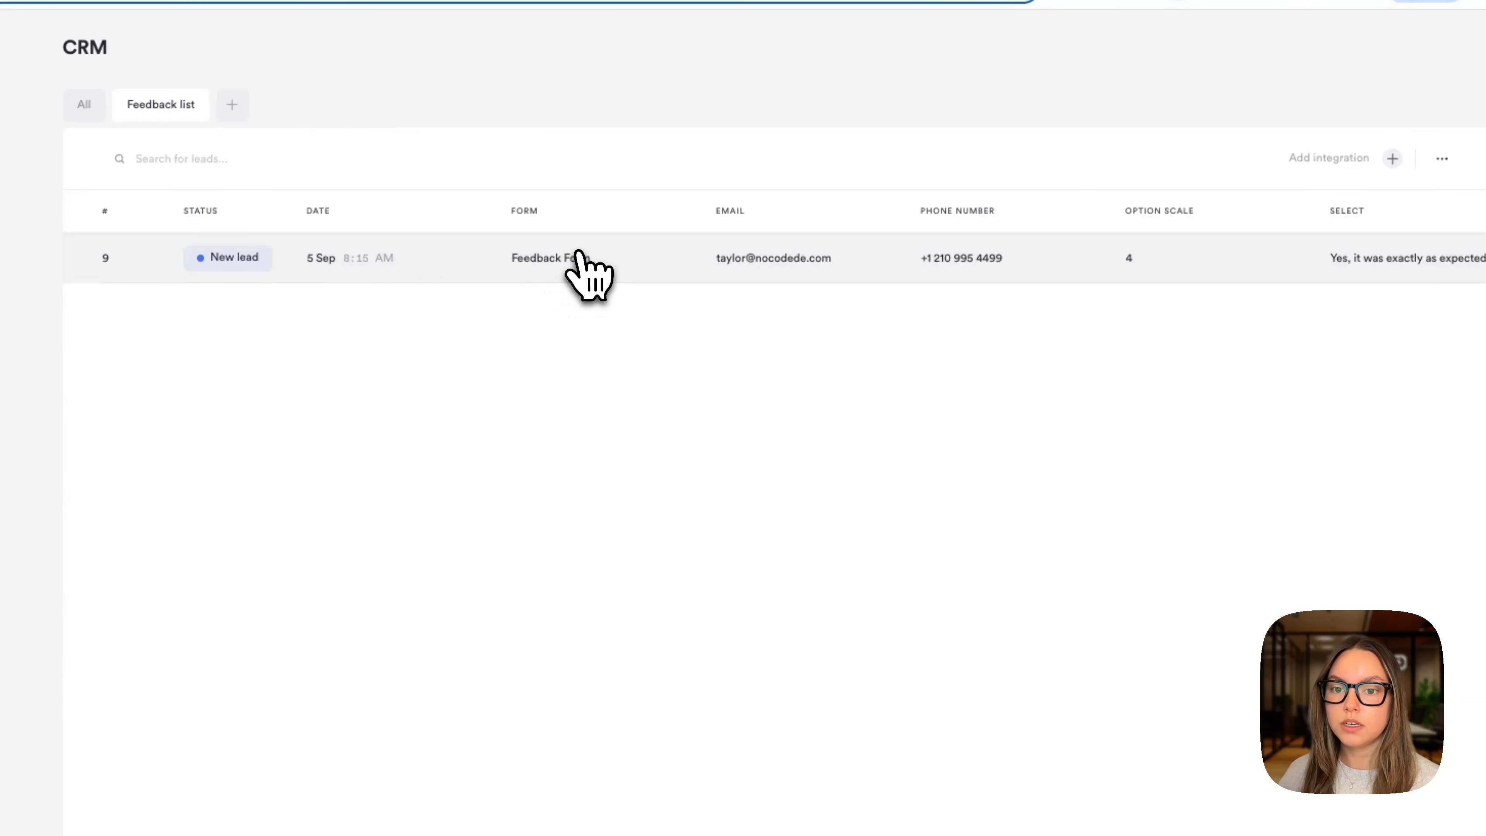
left_click(1392, 159)
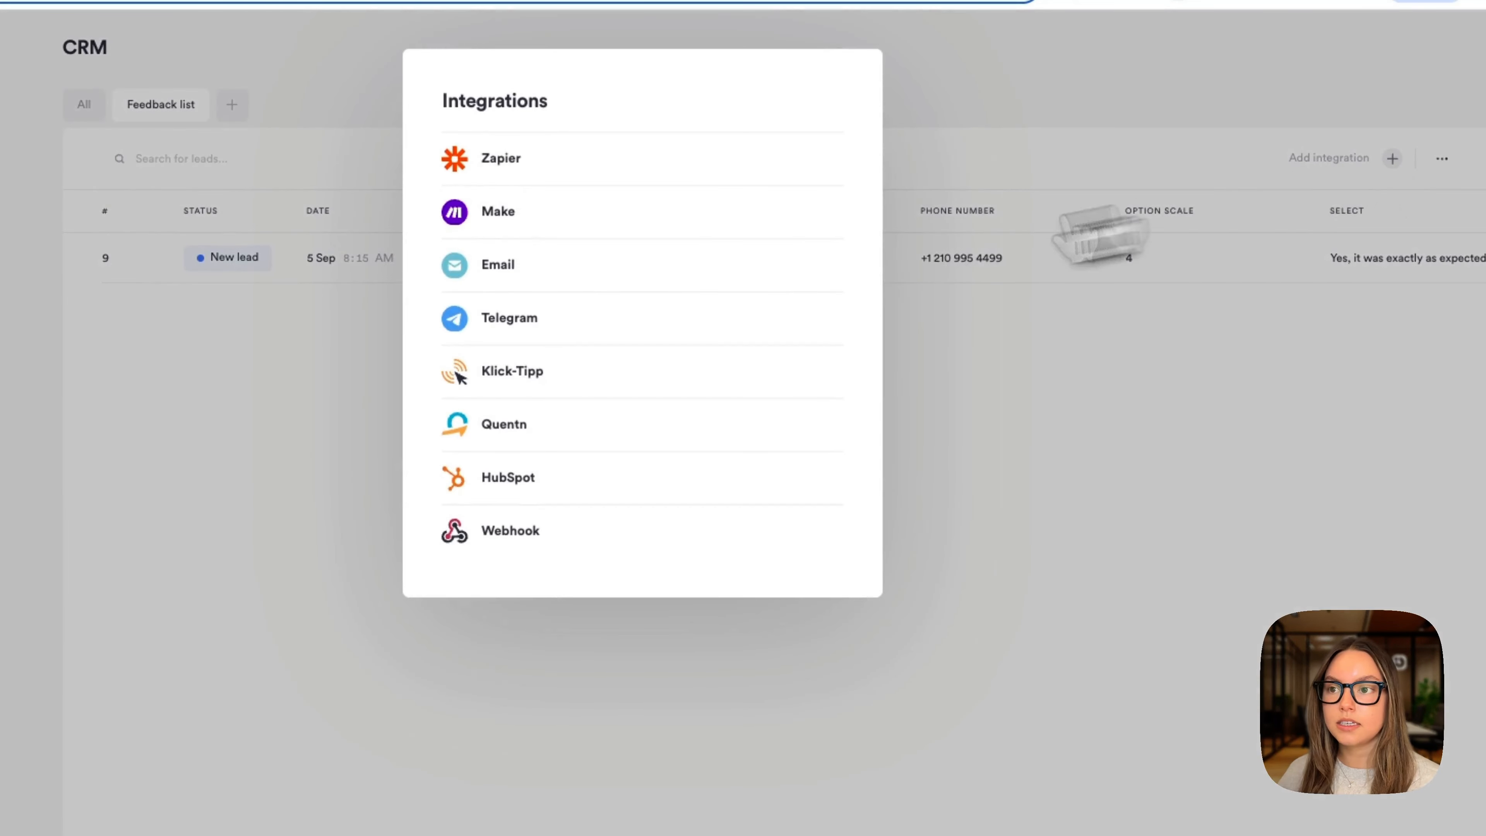
left_click(559, 273)
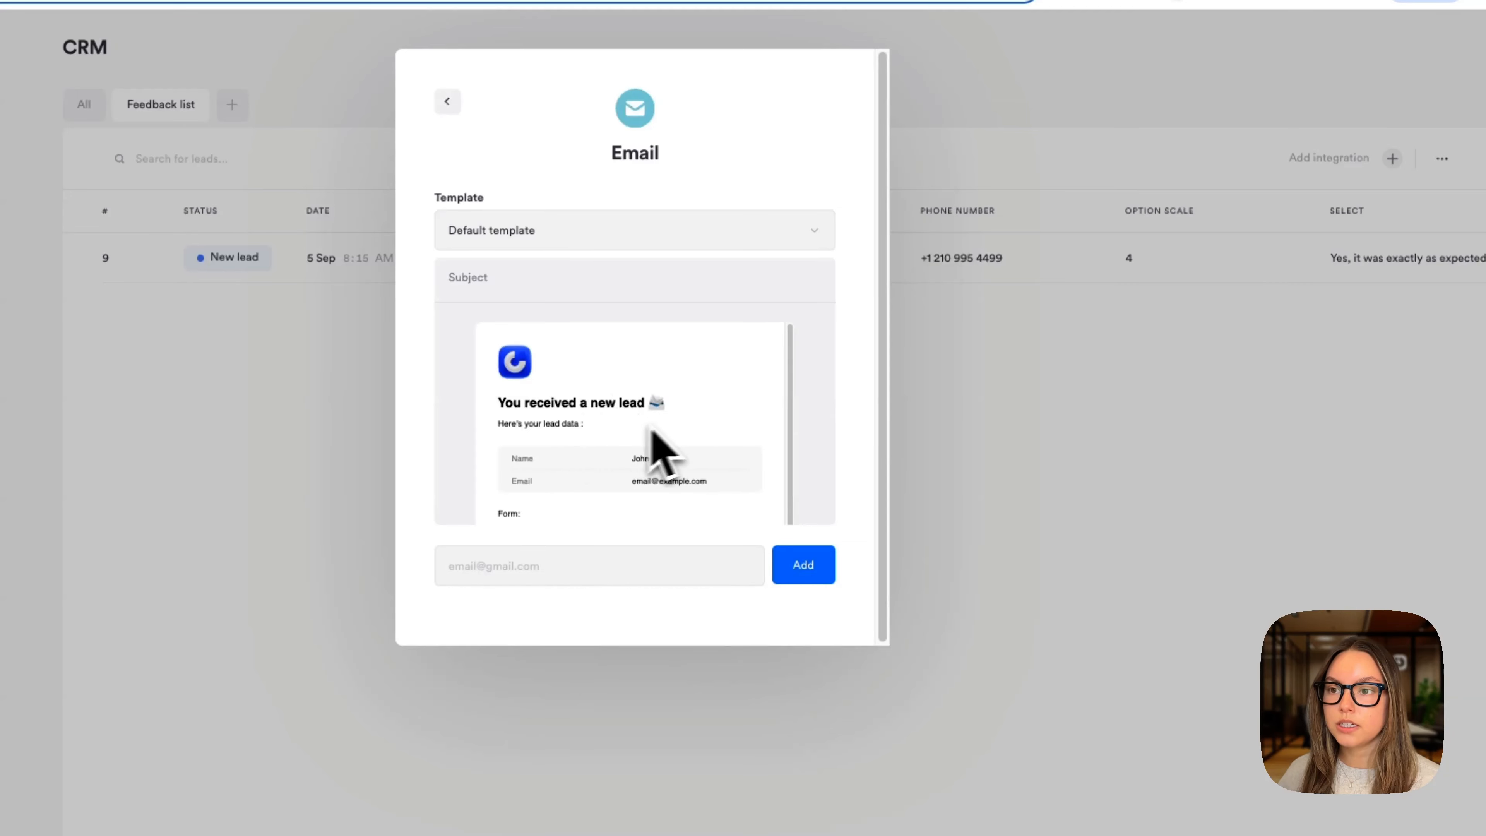
left_click(587, 556)
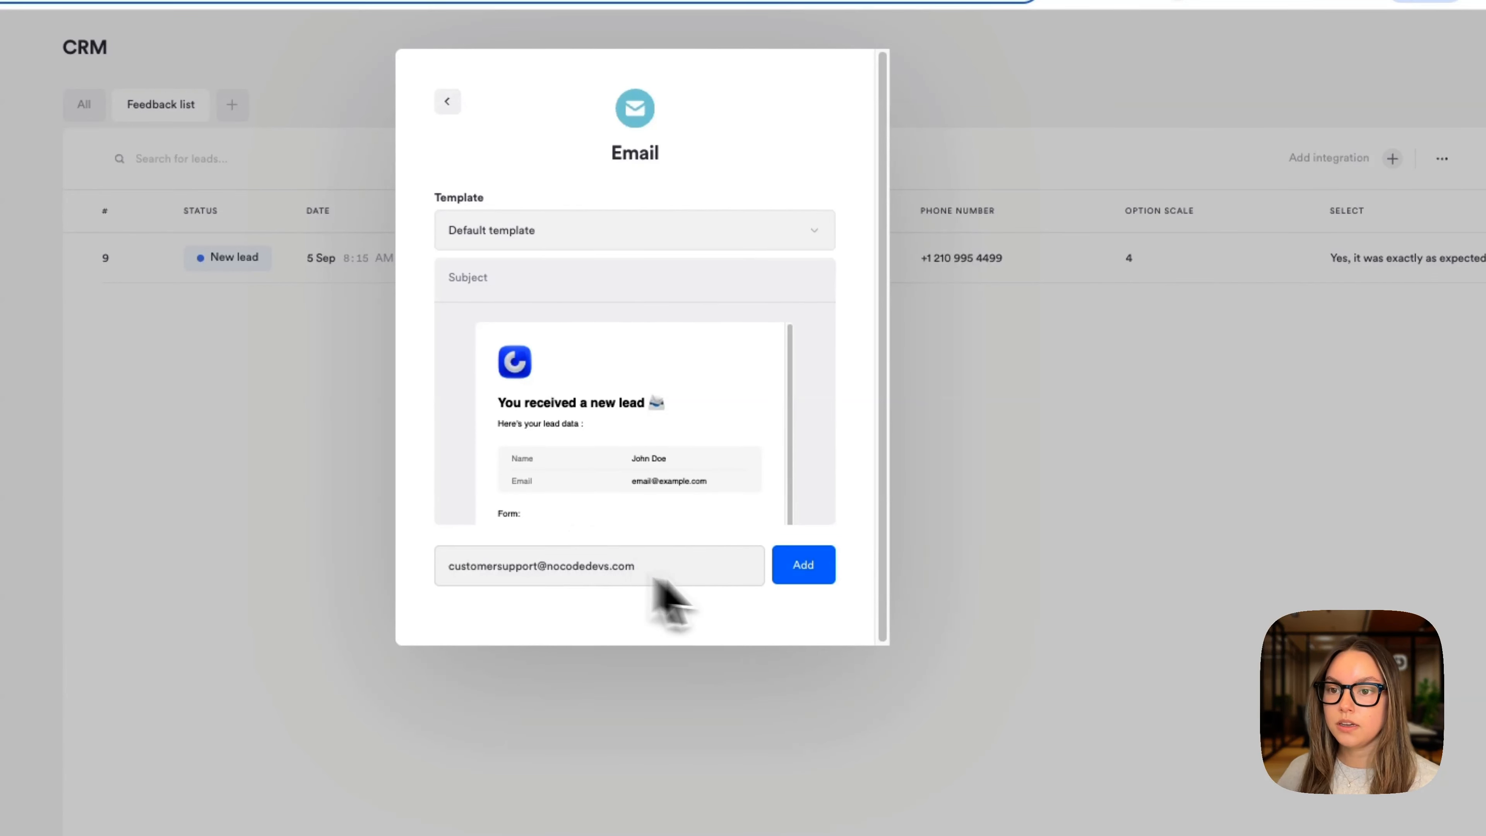
left_click(811, 577)
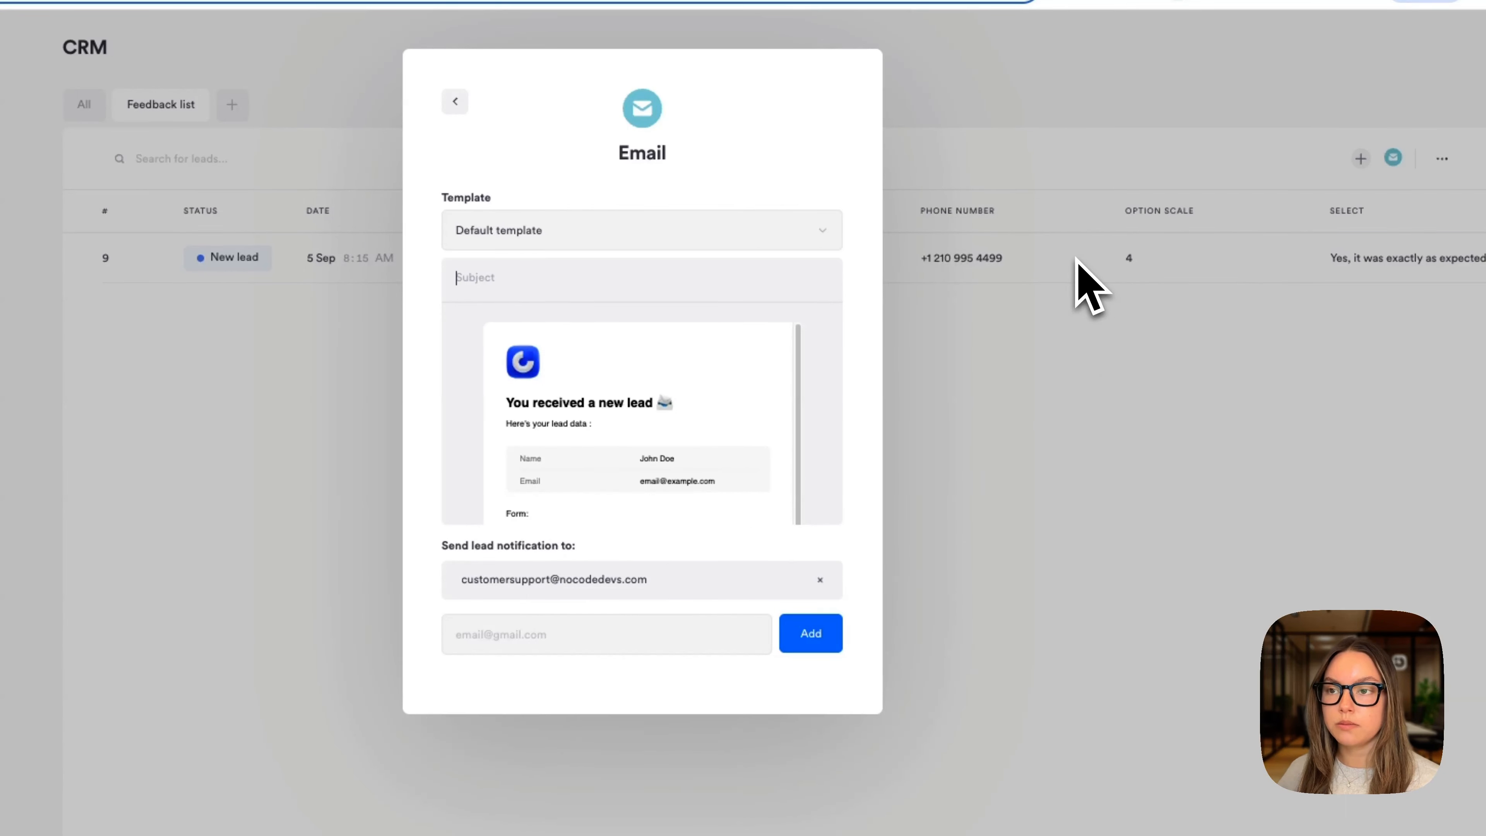
left_click(968, 351)
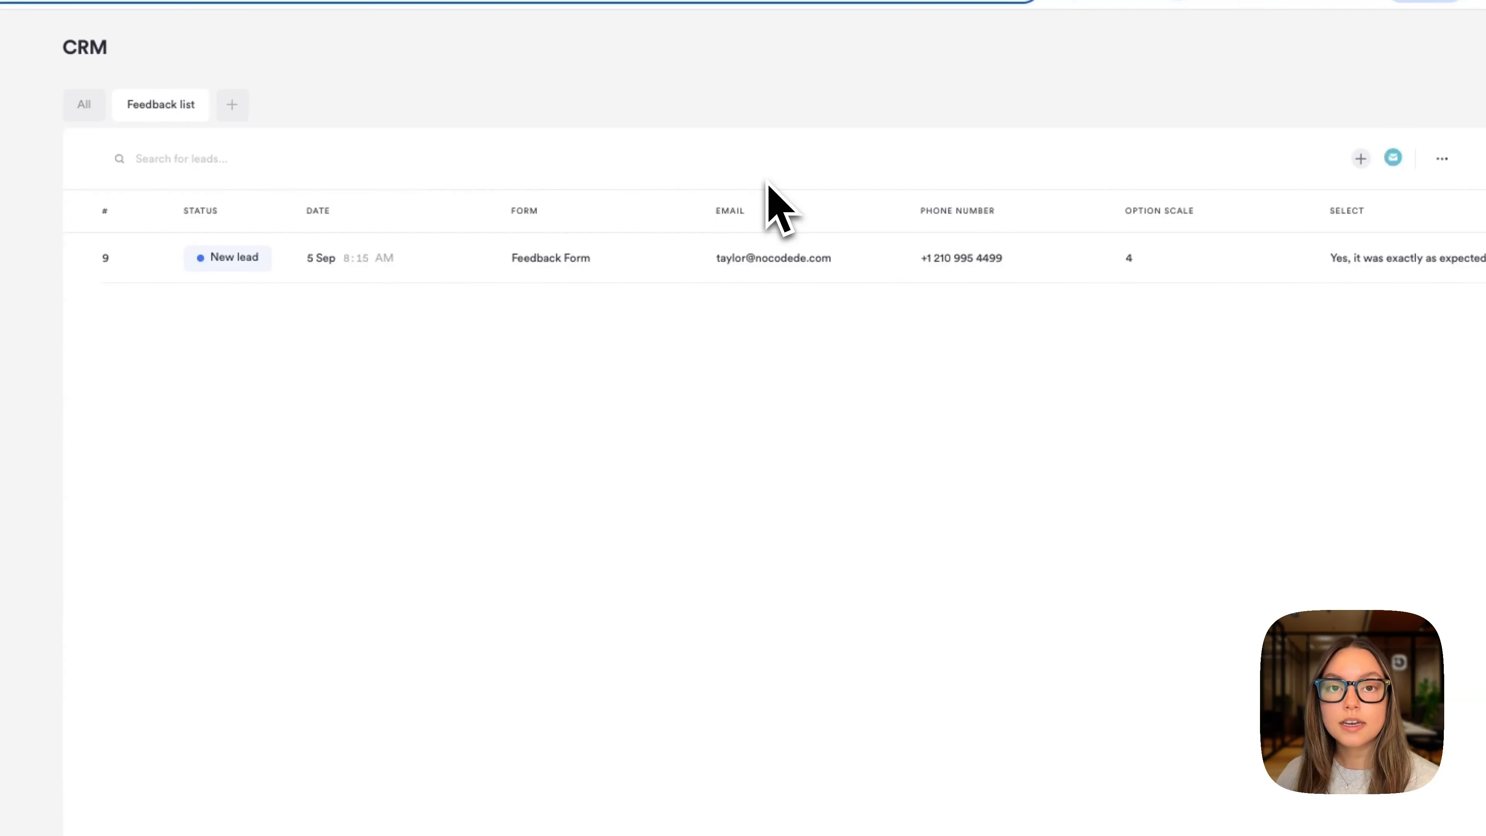
- Add a second team address to the Feedback list's email notifications, then begin another lead list
left_click(1394, 157)
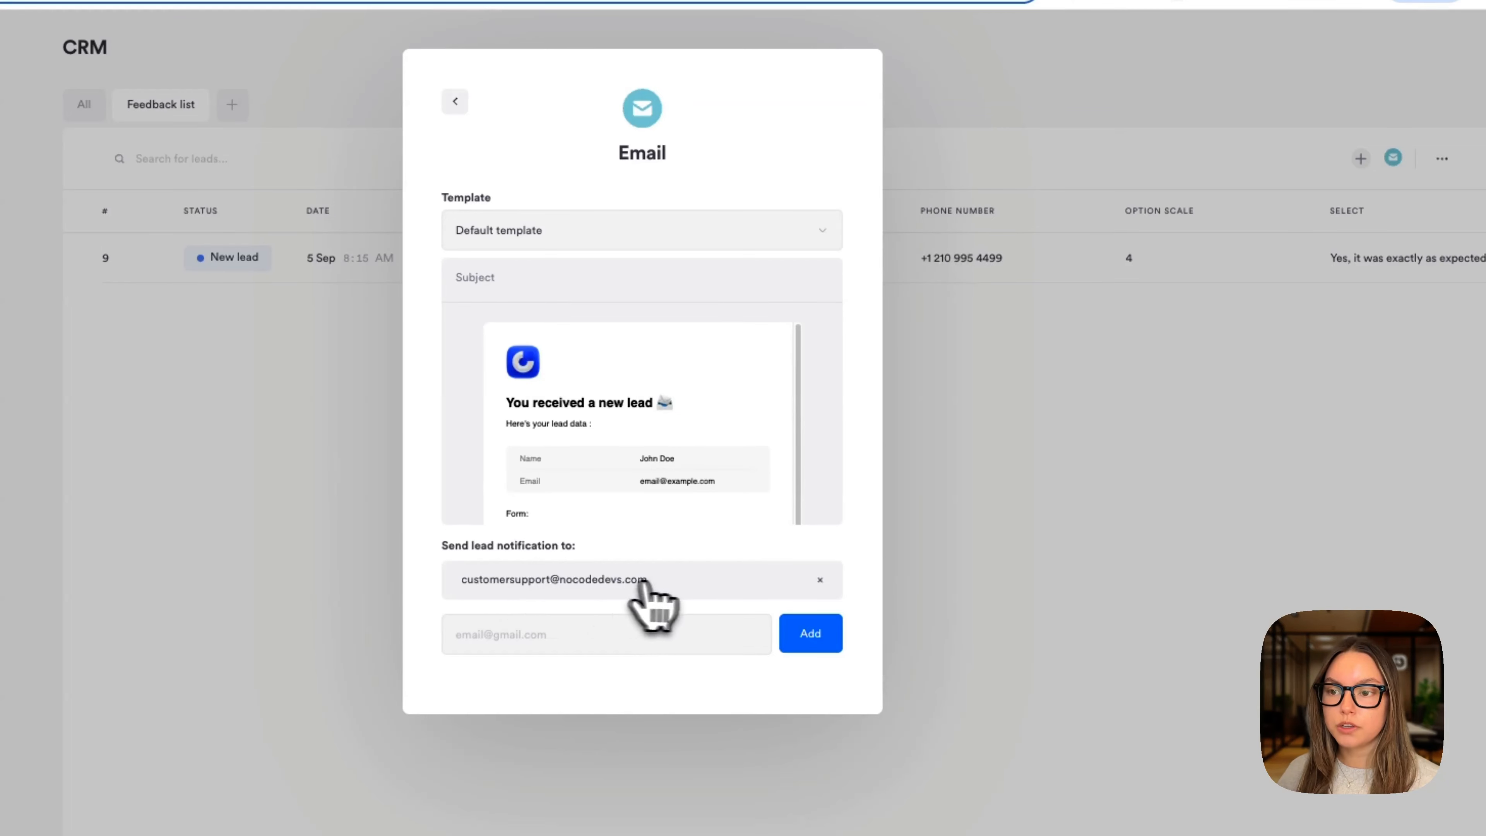
left_click(626, 634)
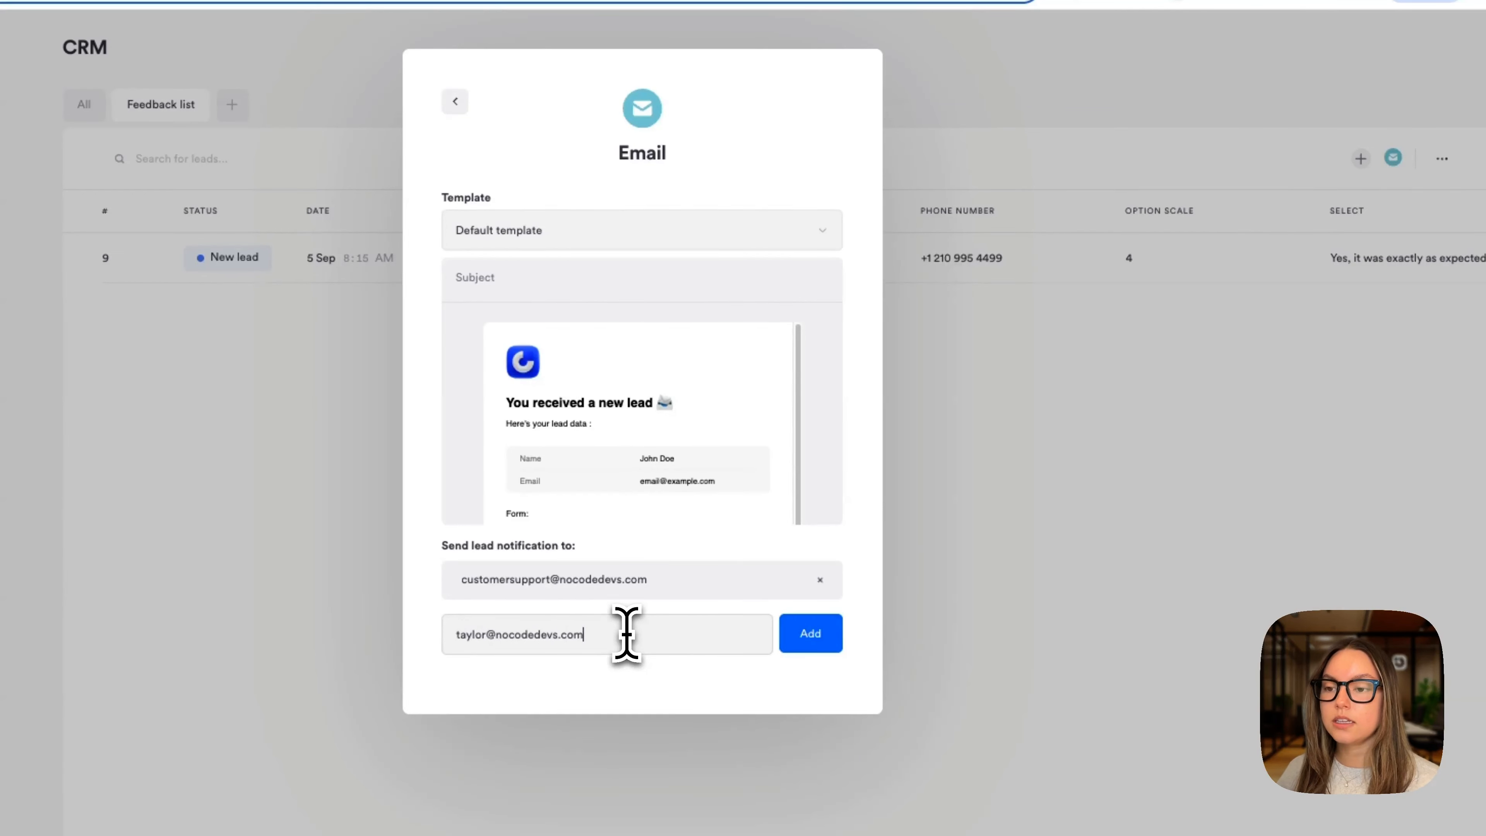
left_click(811, 641)
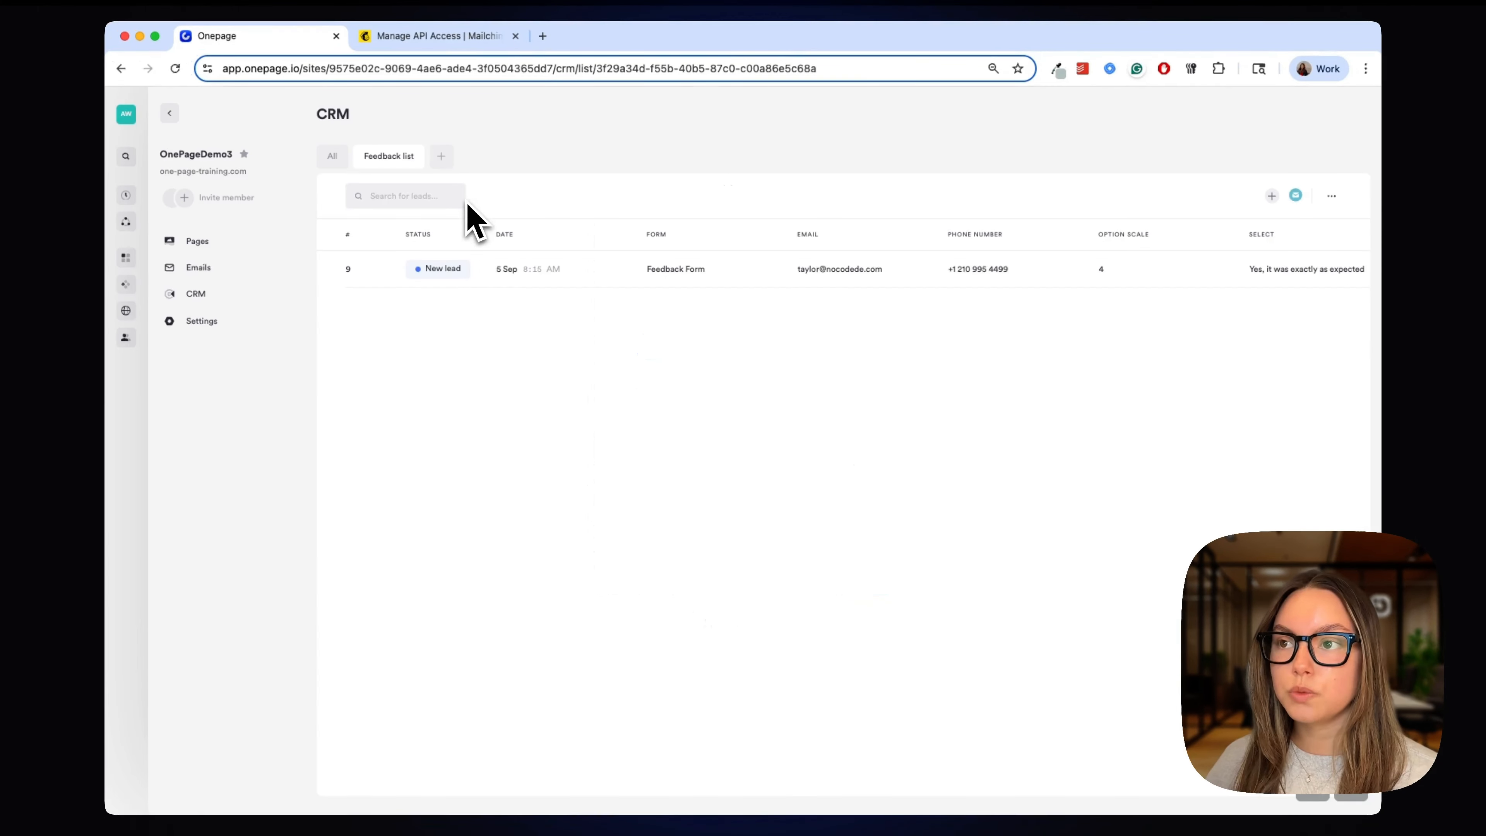
left_click(438, 156)
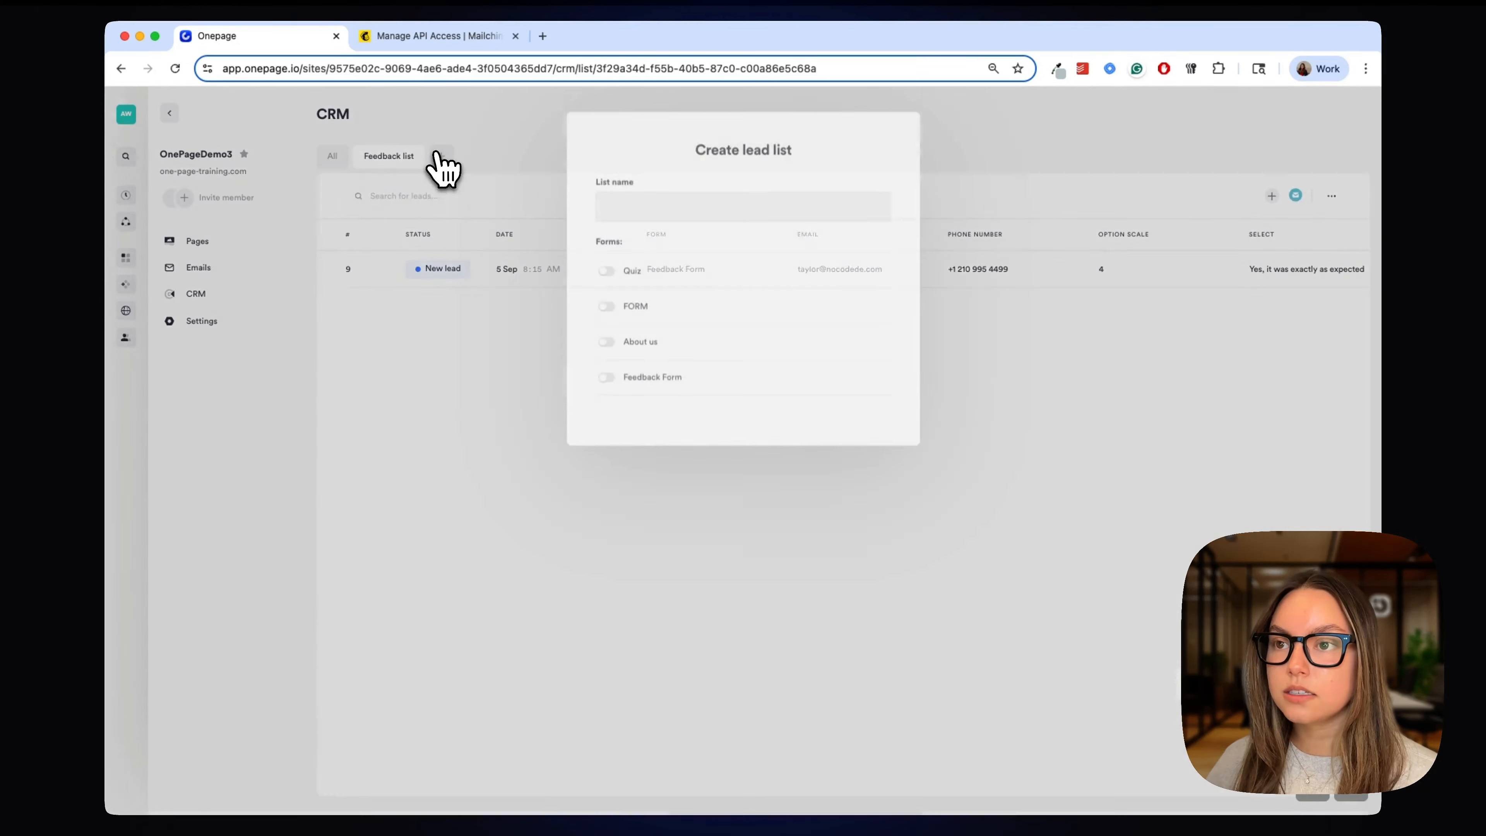